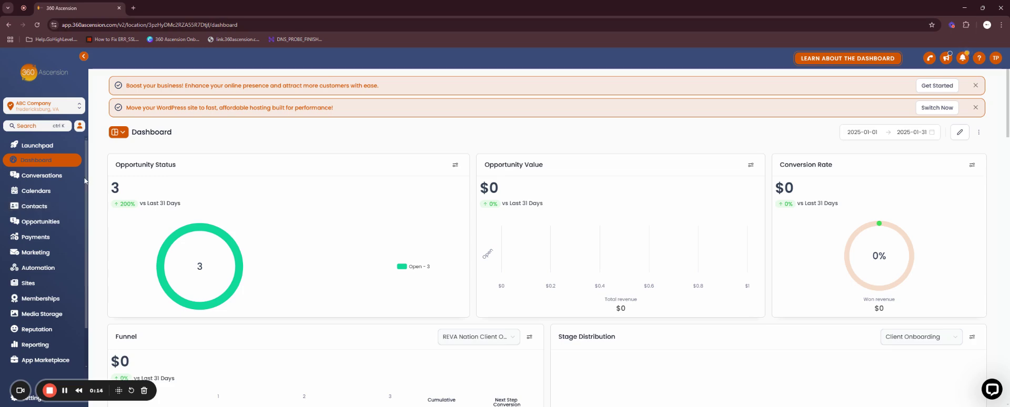
Open the Conversations inbox from the left sidebar
{"action": "left_click", "coordinate": [49, 179]}
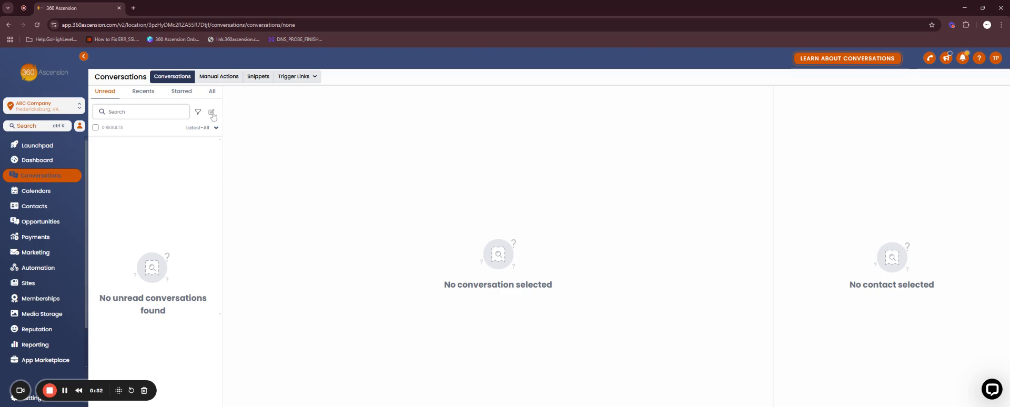
Start a Direct Message with an existing contact found by name search, then continue
{"action": "left_click", "coordinate": [212, 113]}
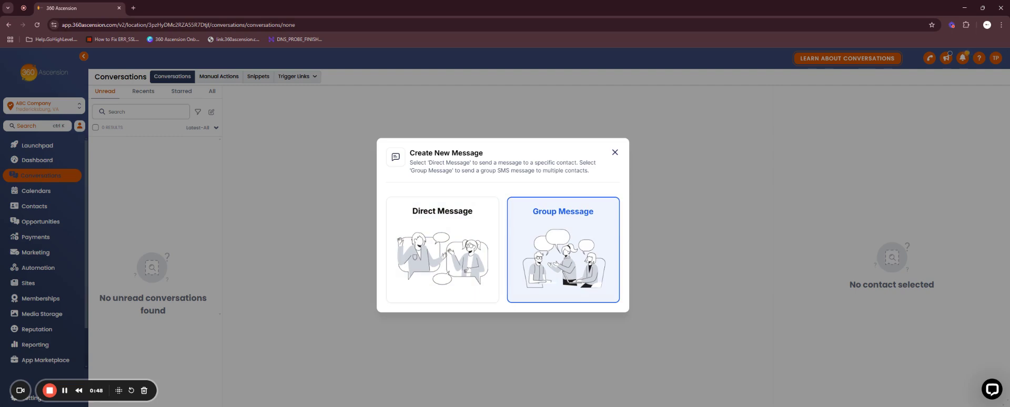
{"action": "left_click", "coordinate": [459, 245]}
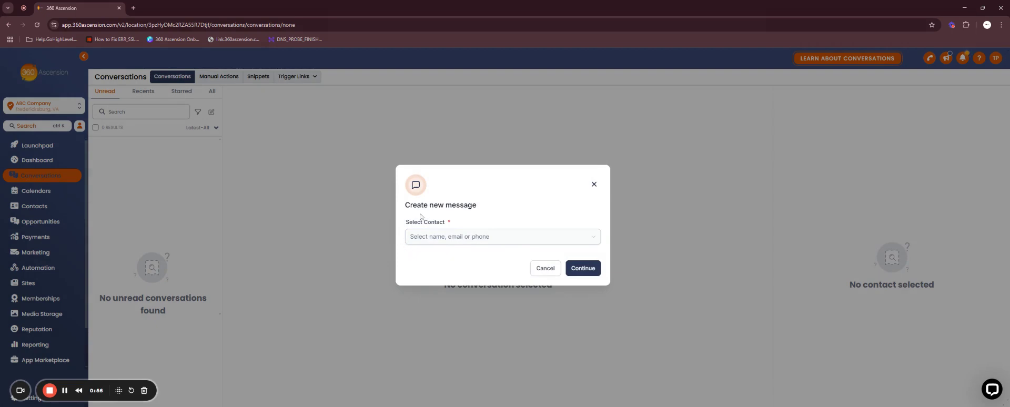
{"action": "left_click", "coordinate": [422, 240]}
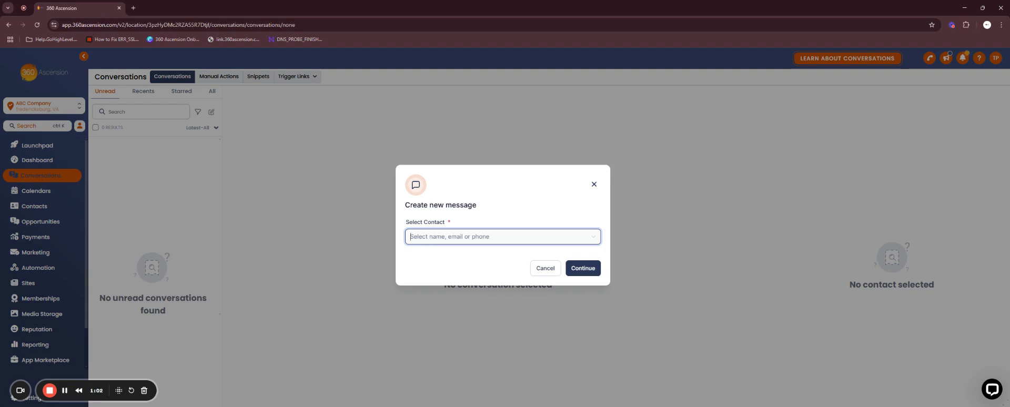
{"action": "type", "text": "carl"}
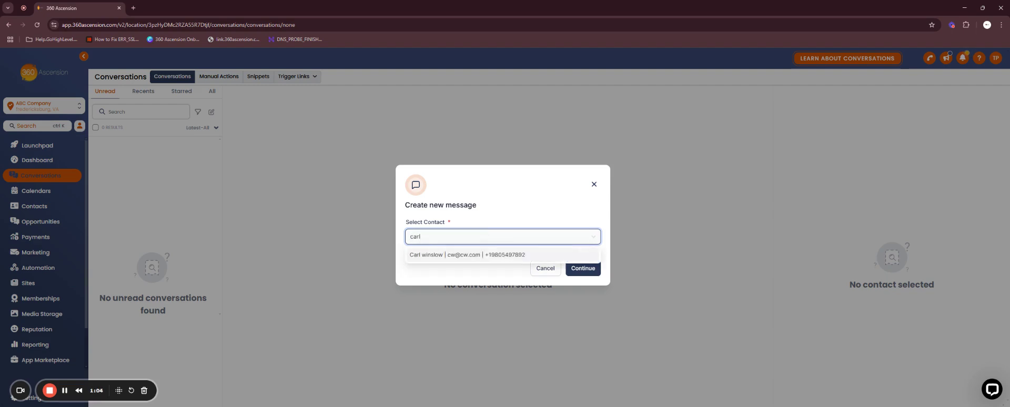
{"action": "left_click", "coordinate": [431, 255]}
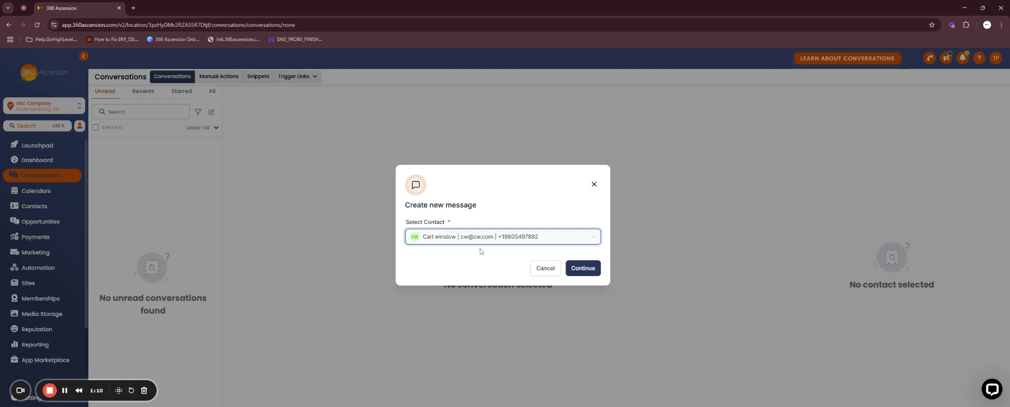
{"action": "left_click", "coordinate": [582, 271]}
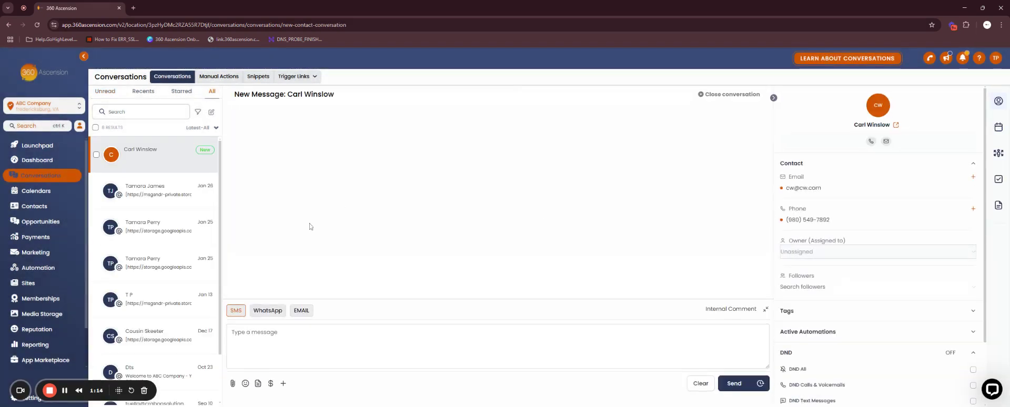
Type a short hello to the contact in the SMS box without sending it
{"action": "left_click", "coordinate": [274, 333]}
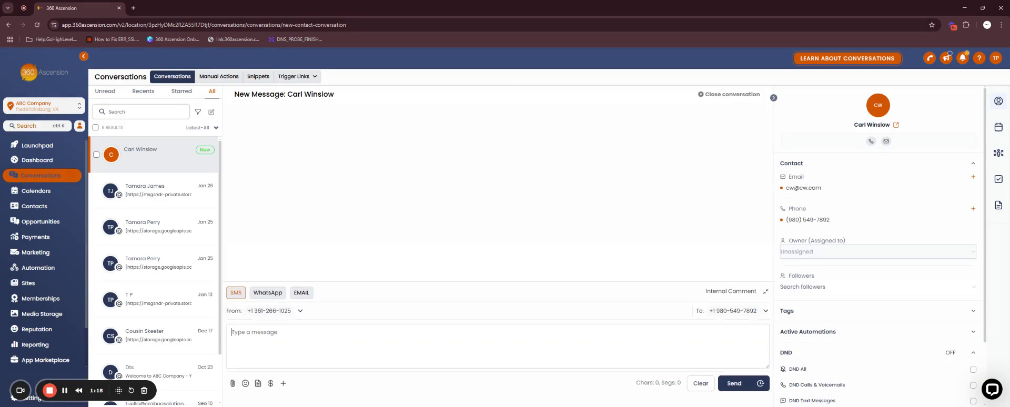
{"action": "type", "text": "hell"}
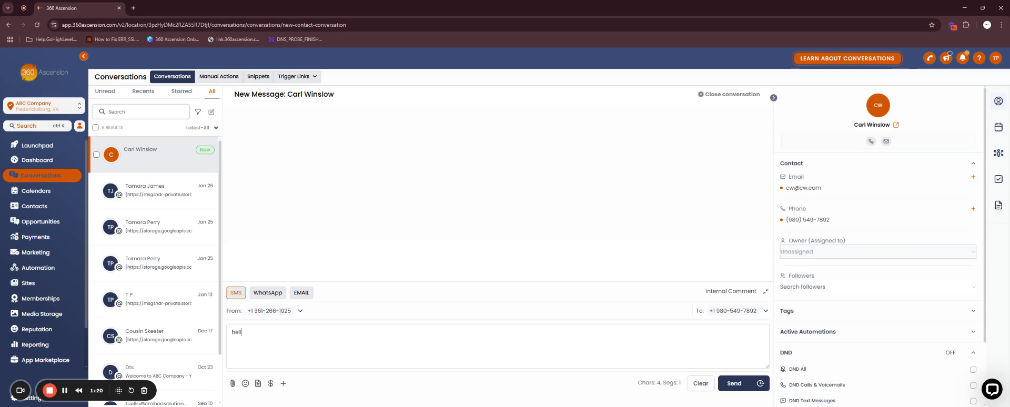
{"action": "type", "text": "o carl"}
Start another Direct Message and search contacts for a new name with no existing match
{"action": "left_click", "coordinate": [213, 114]}
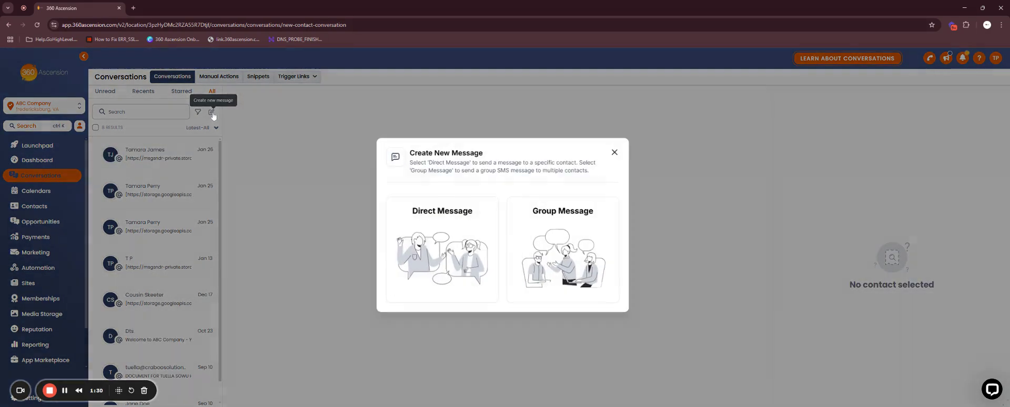
{"action": "left_click", "coordinate": [444, 241]}
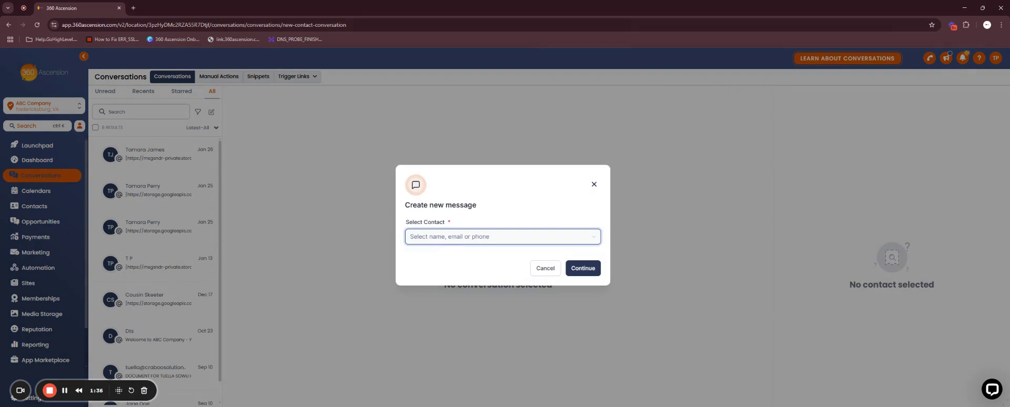
{"action": "type", "text": "t"}
{"action": "key", "text": "BackSpace"}
{"action": "type", "text": "summer"}
{"action": "key", "text": "BackSpace"}
{"action": "key", "text": "BackSpace"}
{"action": "key", "text": "BackSpace"}
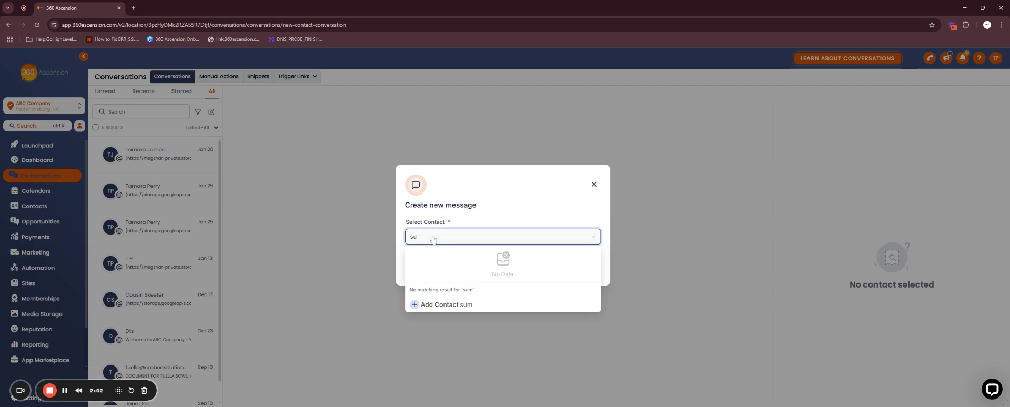
{"action": "type", "text": "m"}
Add the searched name as a new contact with last name, phone and e-mail, then continue
{"action": "left_click", "coordinate": [421, 308]}
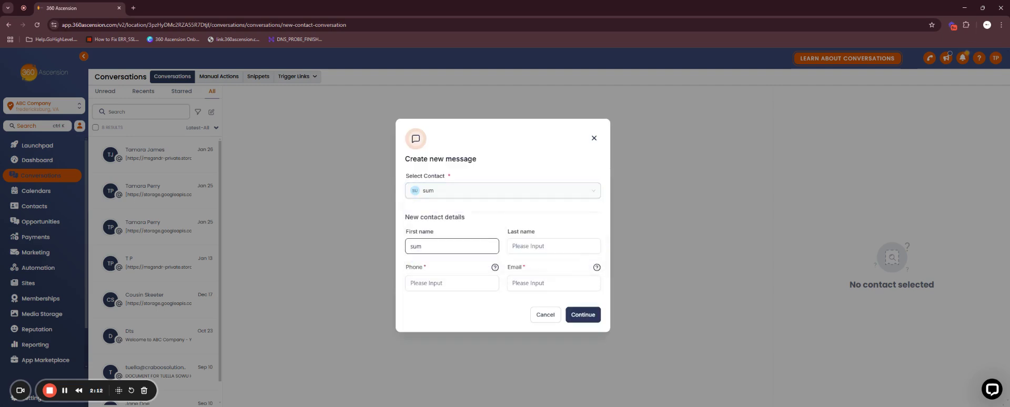
{"action": "type", "text": "mer"}
{"action": "key", "text": "Tab"}
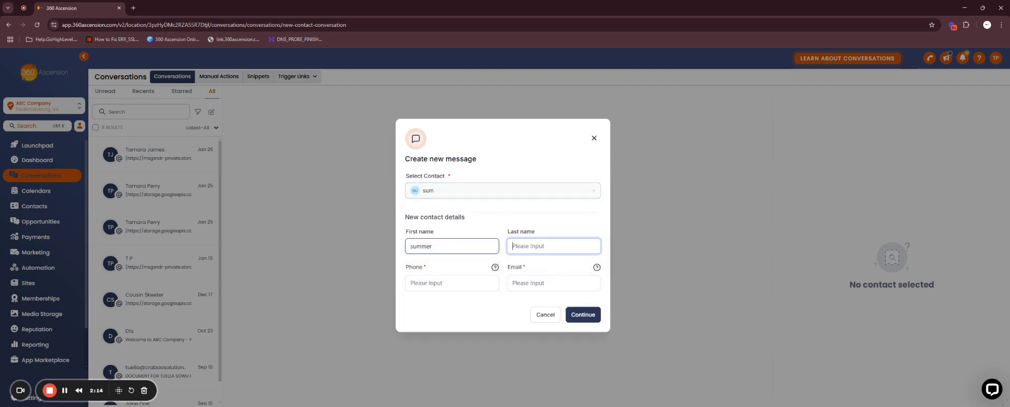
{"action": "type", "text": "breeze"}
{"action": "left_click", "coordinate": [452, 283]}
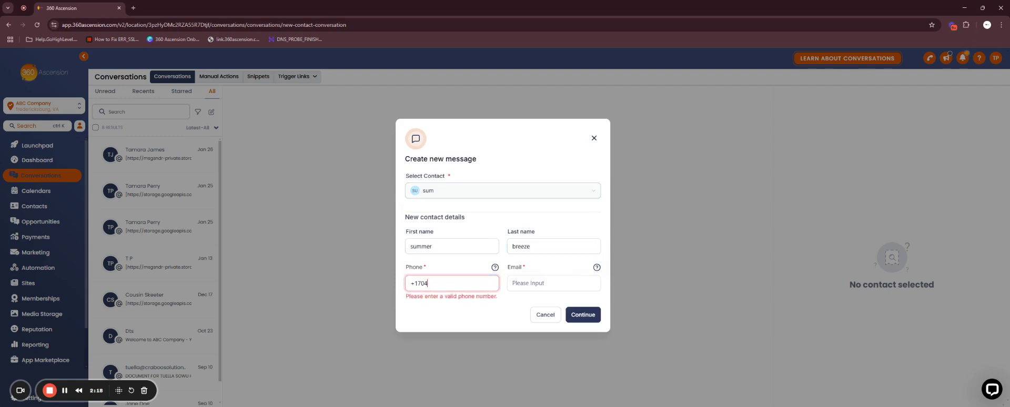
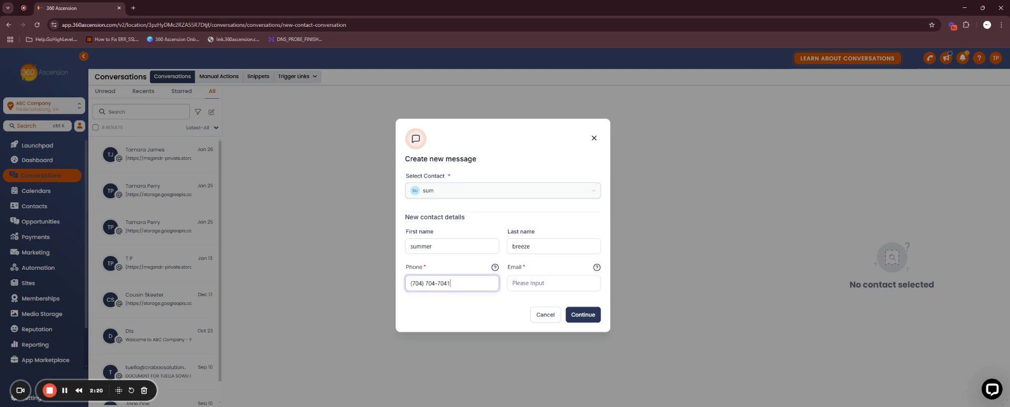
{"action": "key", "text": "Tab"}
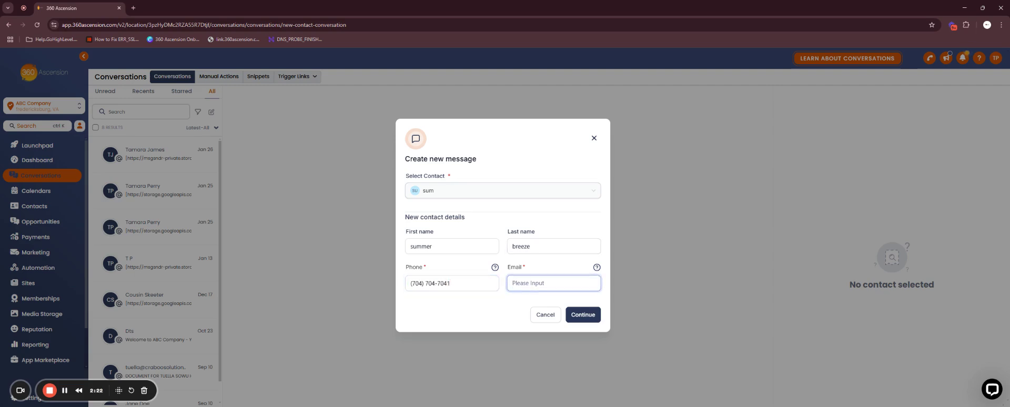
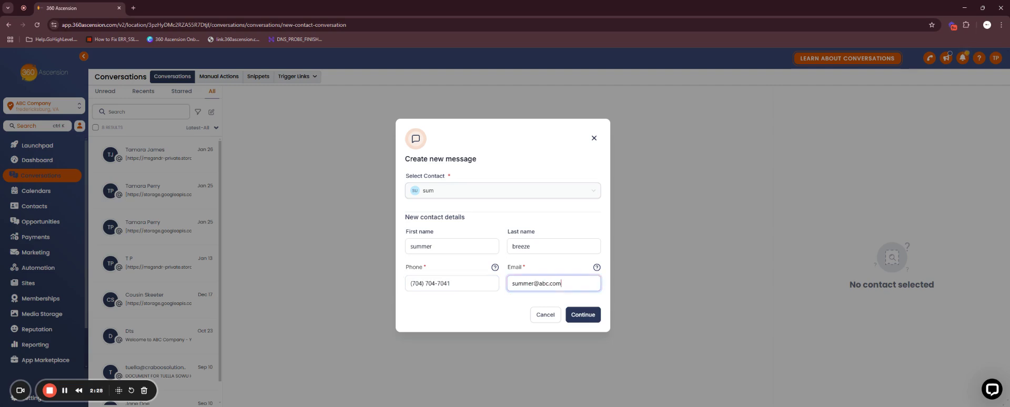
{"action": "left_click", "coordinate": [588, 319]}
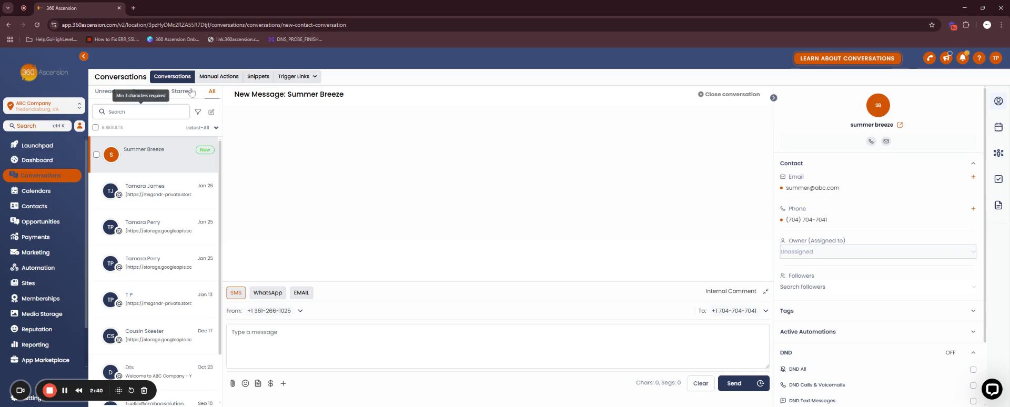
Close the draft and start a new group SMS chat while sender numbers load
{"action": "left_click", "coordinate": [43, 176]}
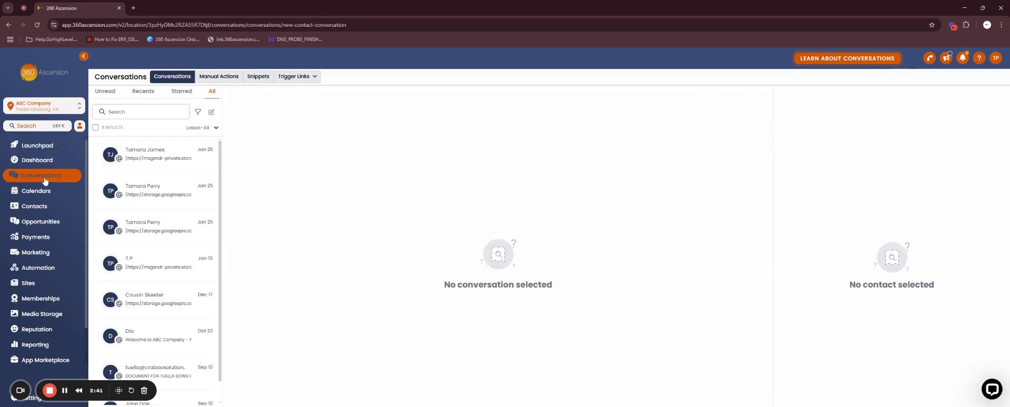
{"action": "left_click", "coordinate": [211, 111]}
{"action": "left_click", "coordinate": [577, 236]}
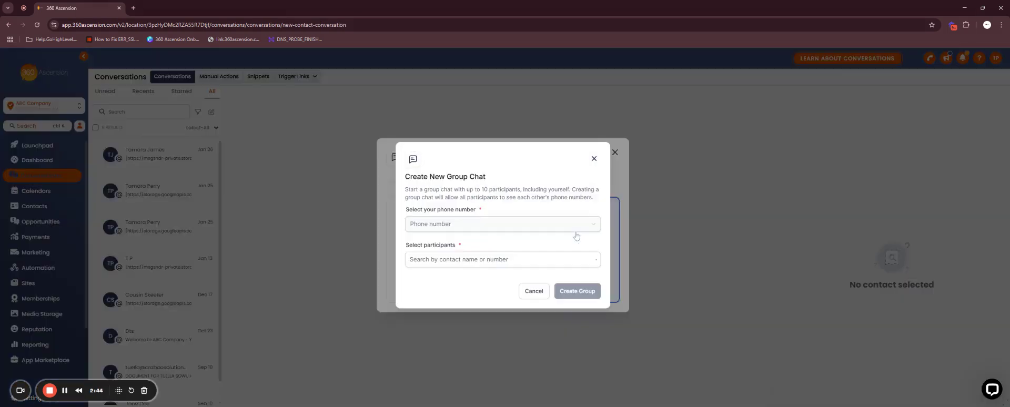
{"action": "left_click", "coordinate": [455, 225]}
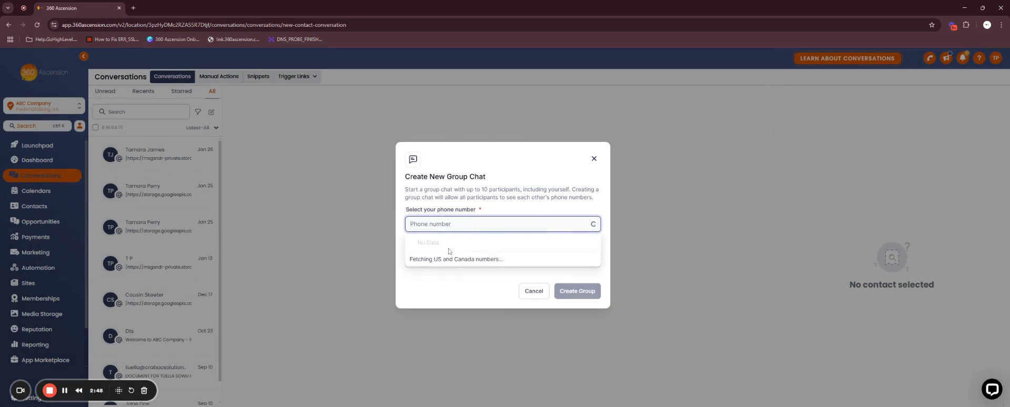
{"action": "left_click", "coordinate": [524, 209]}
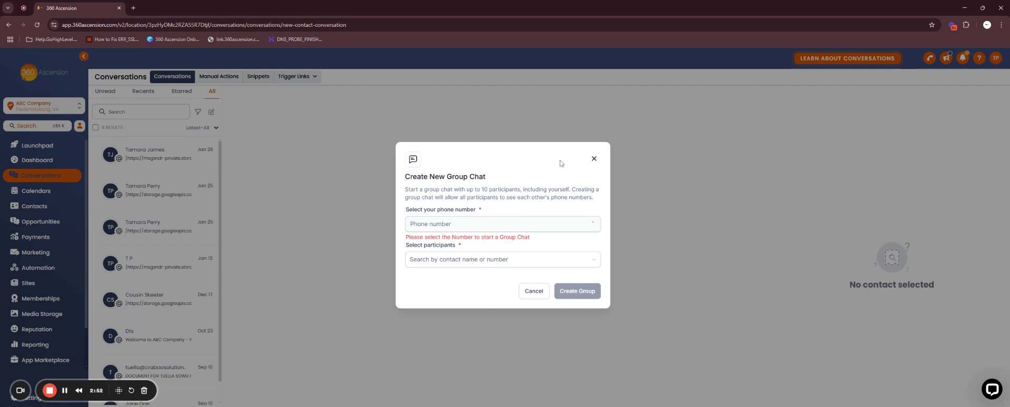
{"action": "left_click", "coordinate": [437, 229]}
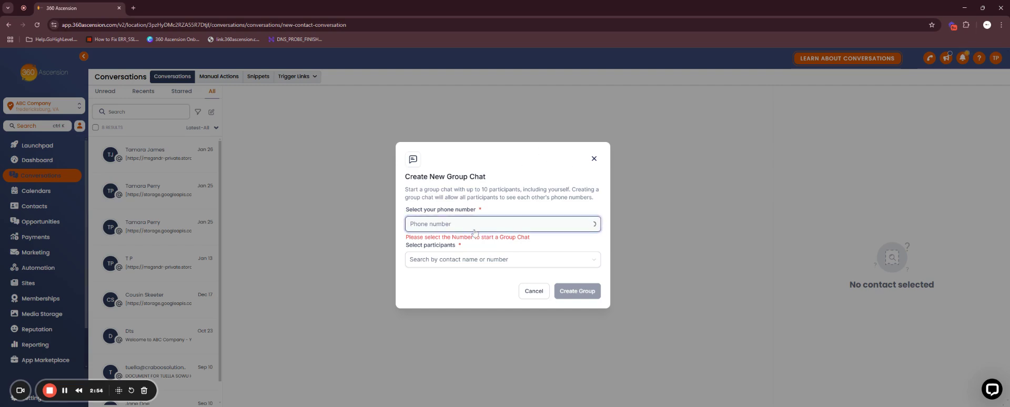
{"action": "left_click", "coordinate": [497, 211]}
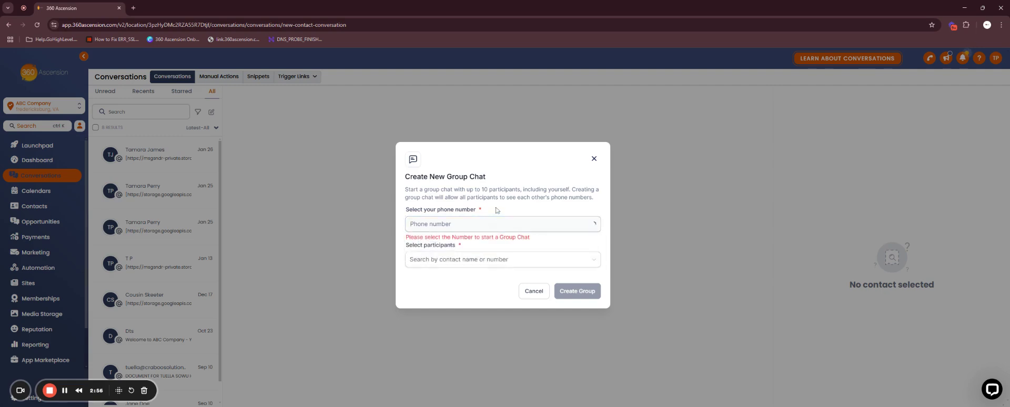
Add three contacts as participants of the group chat
{"action": "left_click", "coordinate": [426, 264]}
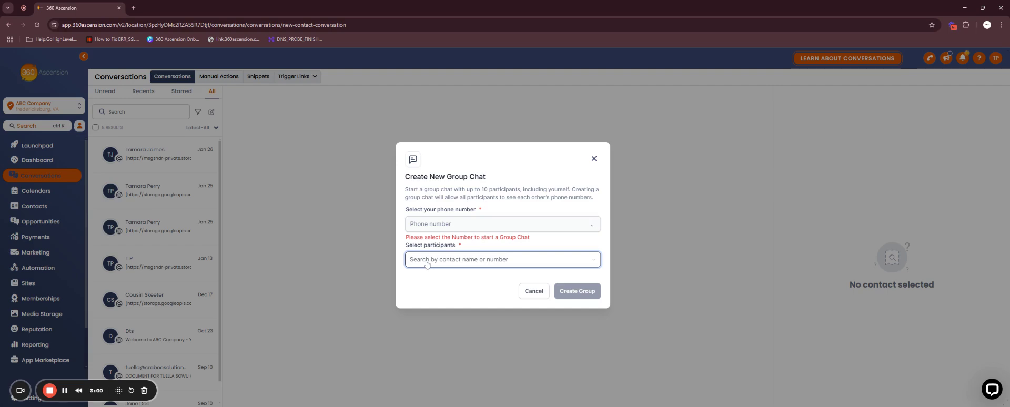
{"action": "left_click", "coordinate": [473, 262]}
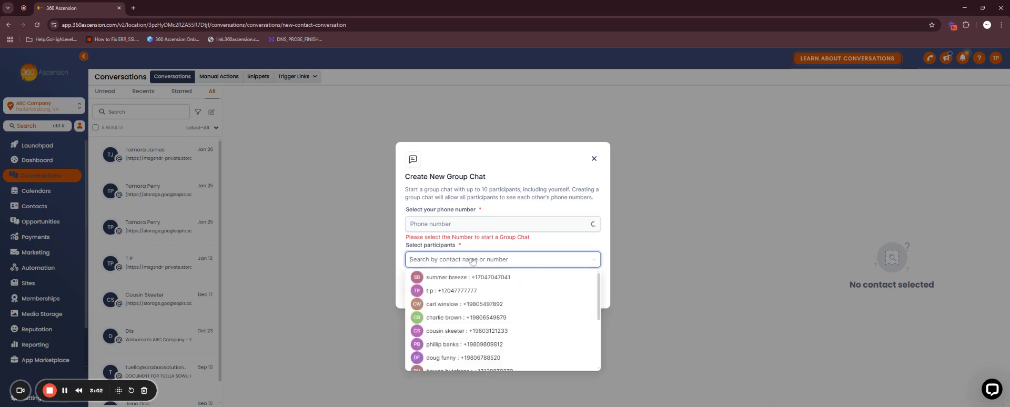
{"action": "left_click", "coordinate": [443, 305]}
{"action": "left_click", "coordinate": [444, 317]}
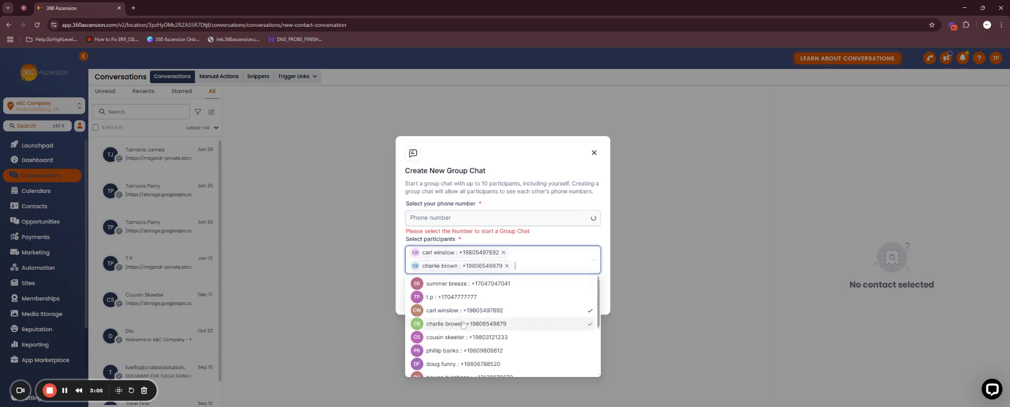
{"action": "left_click", "coordinate": [443, 343]}
{"action": "left_click", "coordinate": [533, 198]}
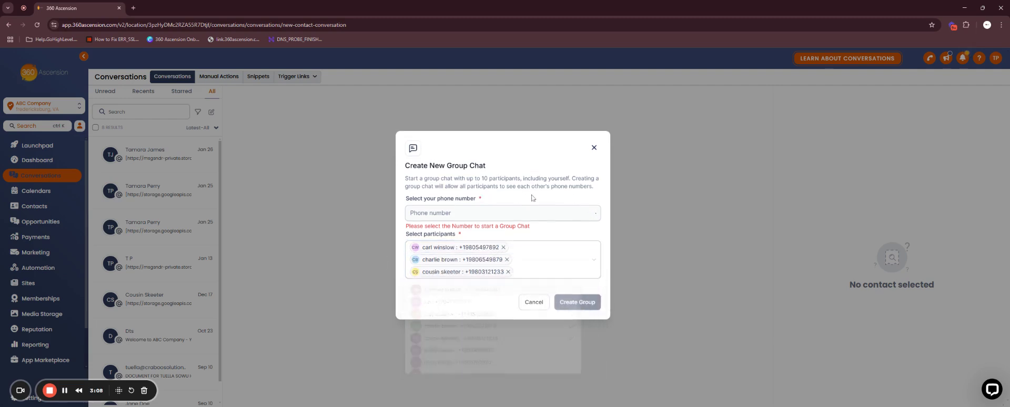
Retry the sender phone number list, which stays empty
{"action": "left_click", "coordinate": [488, 216]}
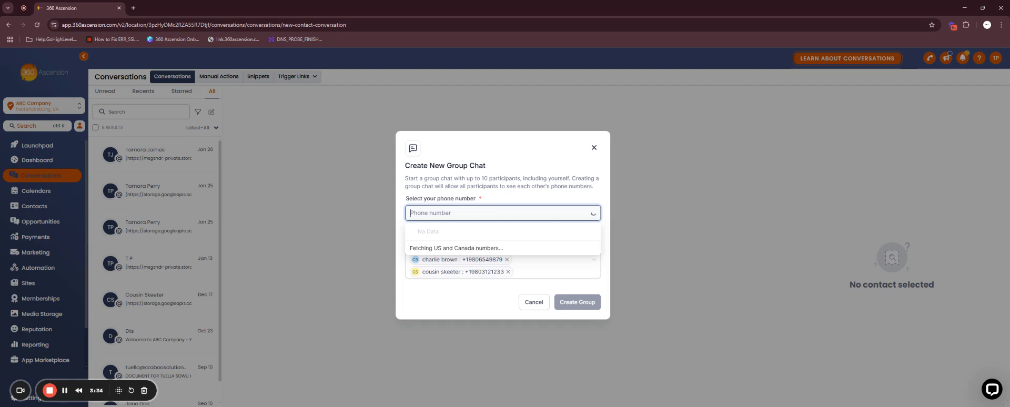
{"action": "left_click", "coordinate": [441, 317]}
{"action": "left_click", "coordinate": [437, 212]}
{"action": "left_click", "coordinate": [468, 296]}
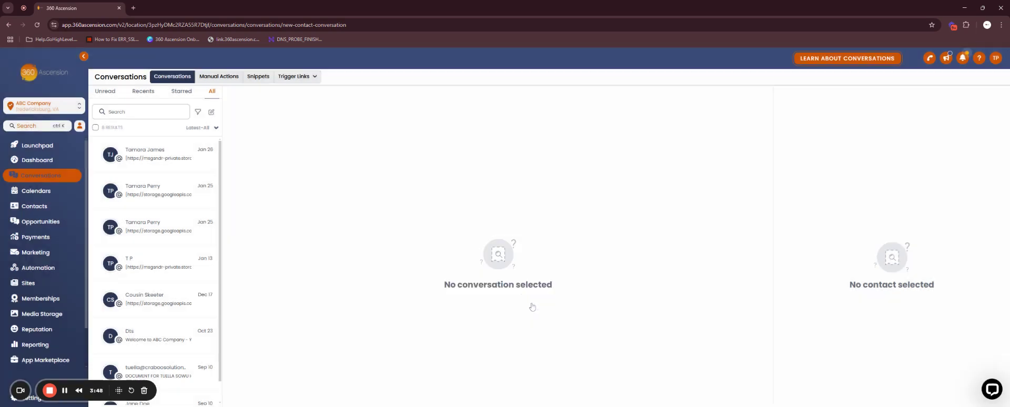
Cancel and restart a Group Message, retrying the sender phone number list
{"action": "left_click", "coordinate": [533, 304]}
{"action": "left_click", "coordinate": [211, 112]}
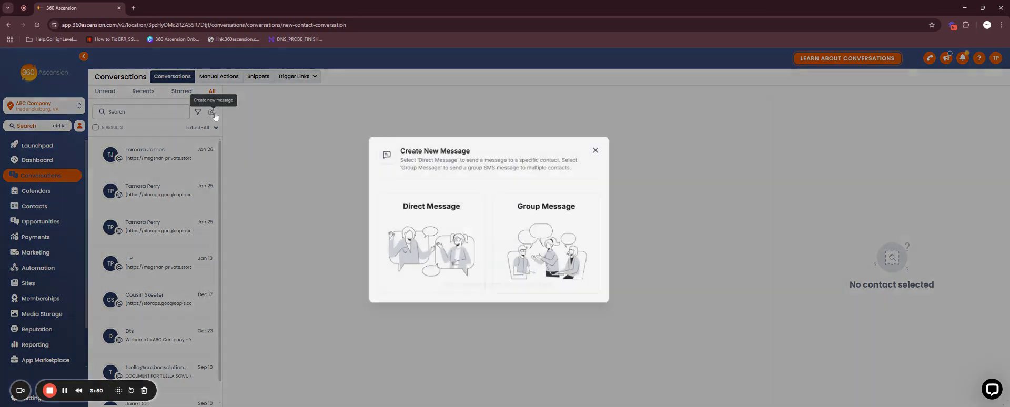
{"action": "left_click", "coordinate": [558, 234]}
{"action": "left_click", "coordinate": [505, 227]}
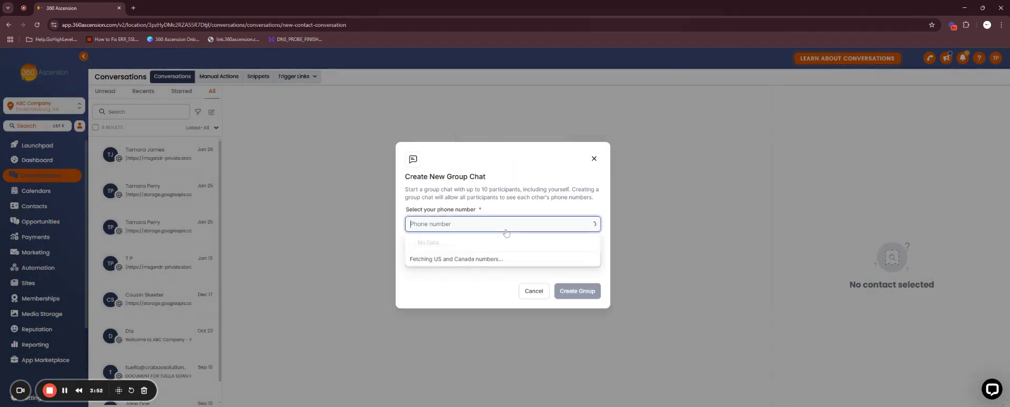
{"action": "left_click", "coordinate": [508, 208]}
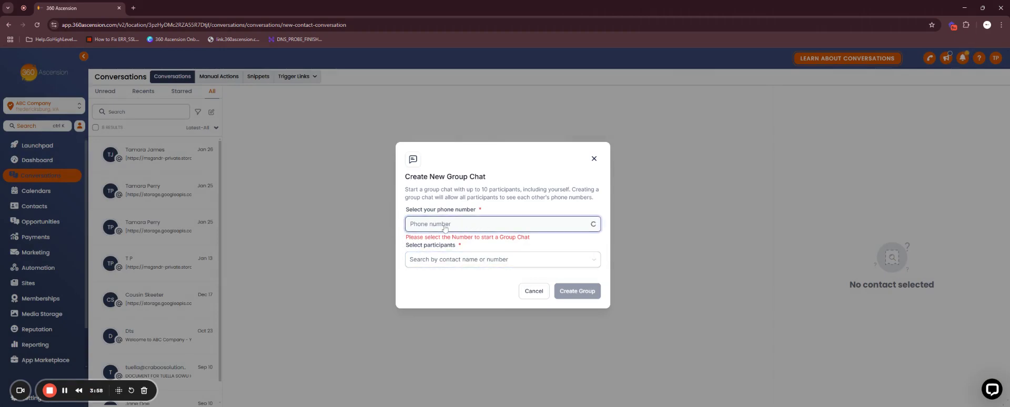
{"action": "left_click", "coordinate": [453, 227]}
Add the same three contacts as group participants
{"action": "left_click", "coordinate": [451, 259]}
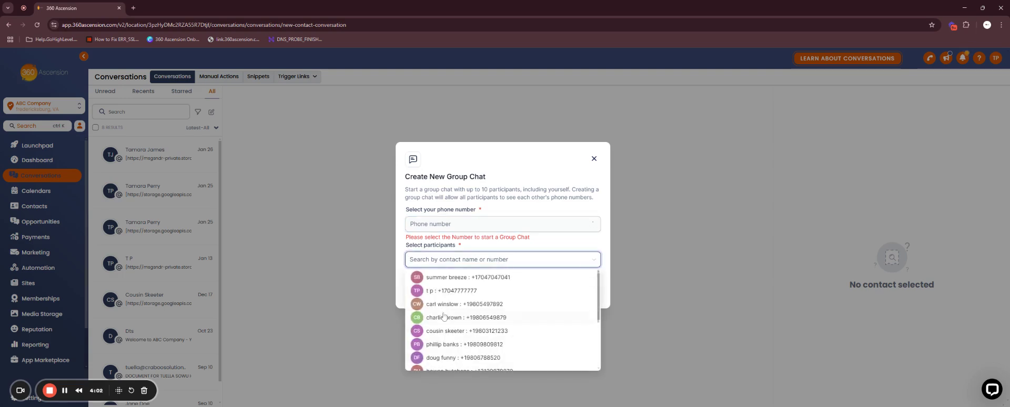
{"action": "left_click", "coordinate": [443, 304]}
{"action": "left_click", "coordinate": [444, 317]}
{"action": "left_click", "coordinate": [444, 341]}
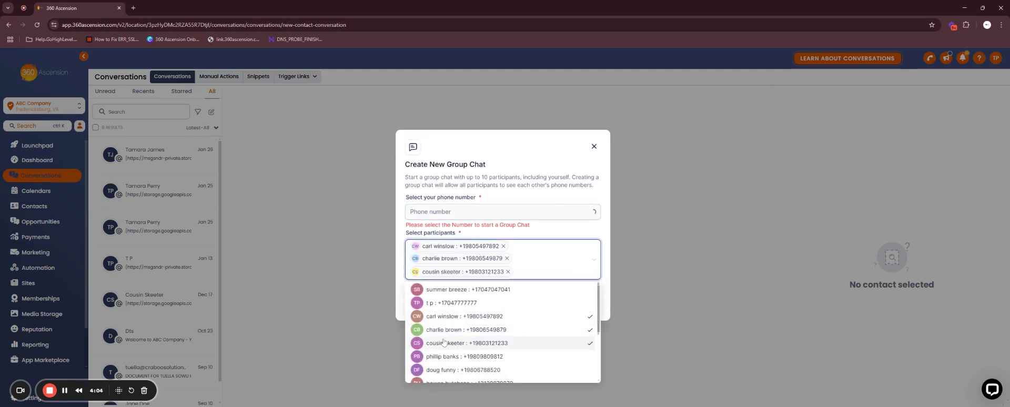
{"action": "left_click", "coordinate": [472, 213]}
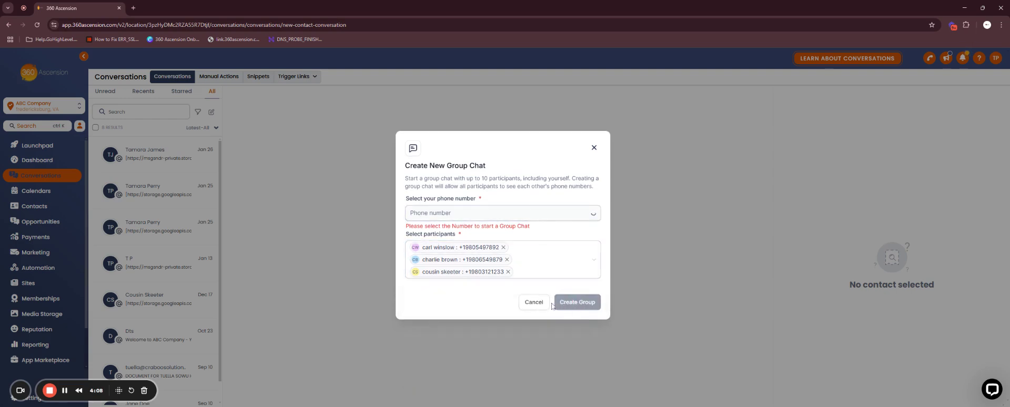
Choose the fetched company number as sender and create the group chat
{"action": "left_click", "coordinate": [470, 213]}
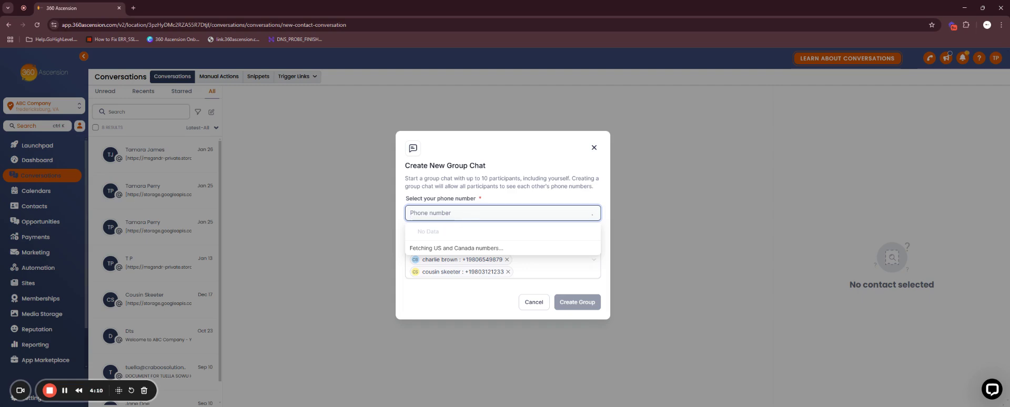
{"action": "left_click", "coordinate": [435, 231]}
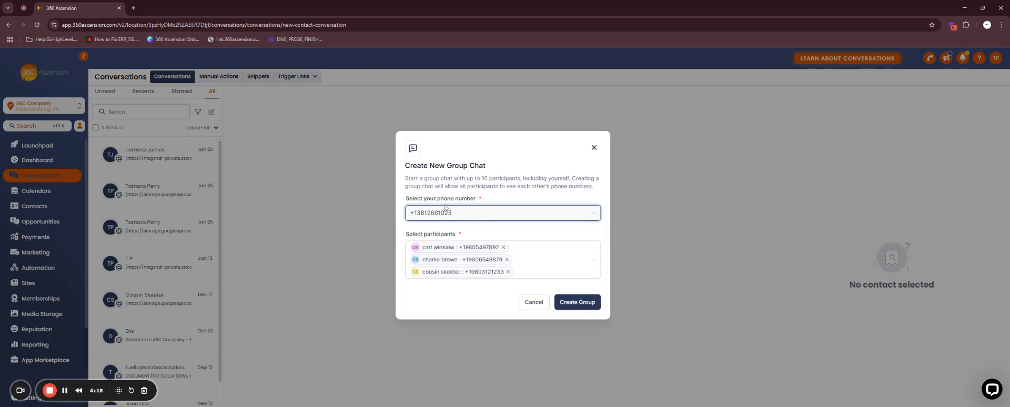
{"action": "left_click", "coordinate": [575, 303]}
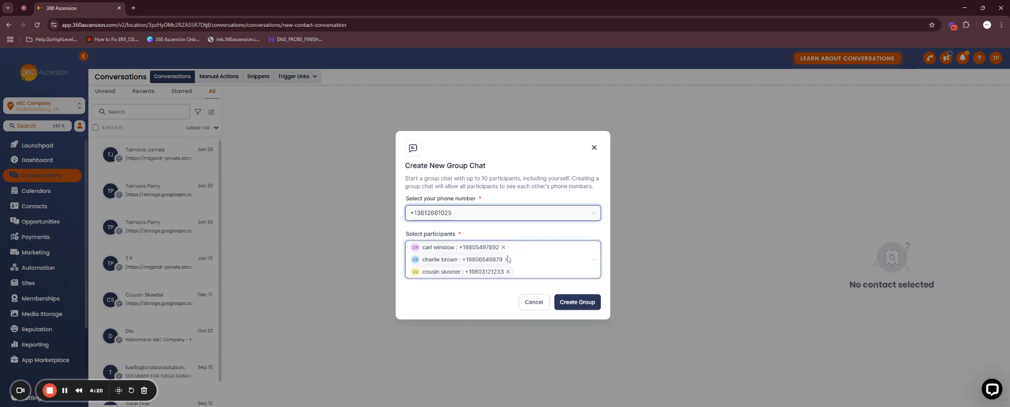
{"action": "left_click", "coordinate": [576, 304]}
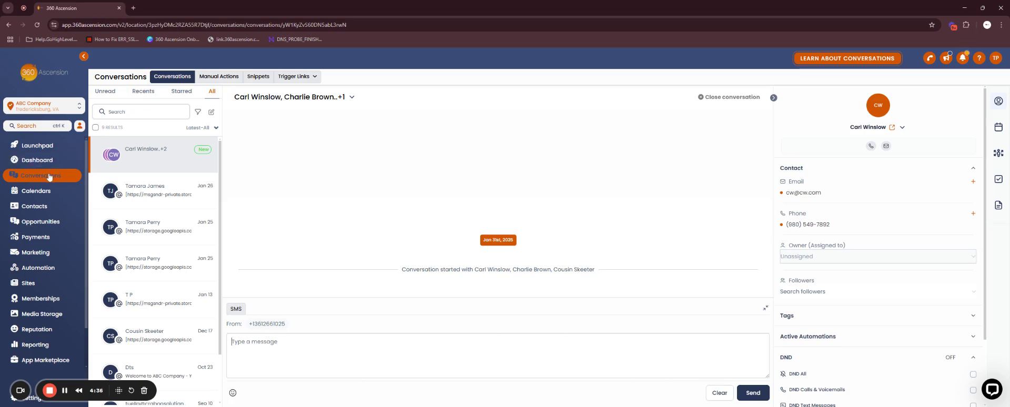
Go to Contacts and dismiss the no-contacts-selected notice for bulk SMS
{"action": "left_click", "coordinate": [47, 209]}
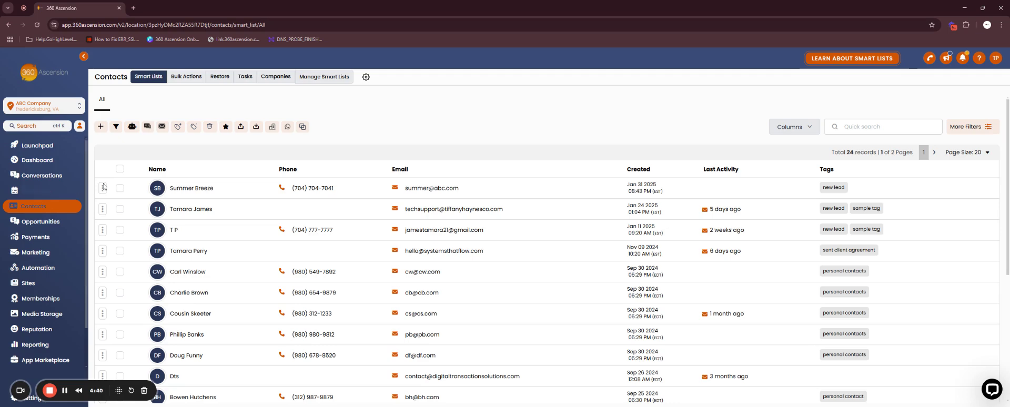
{"action": "left_click", "coordinate": [148, 129]}
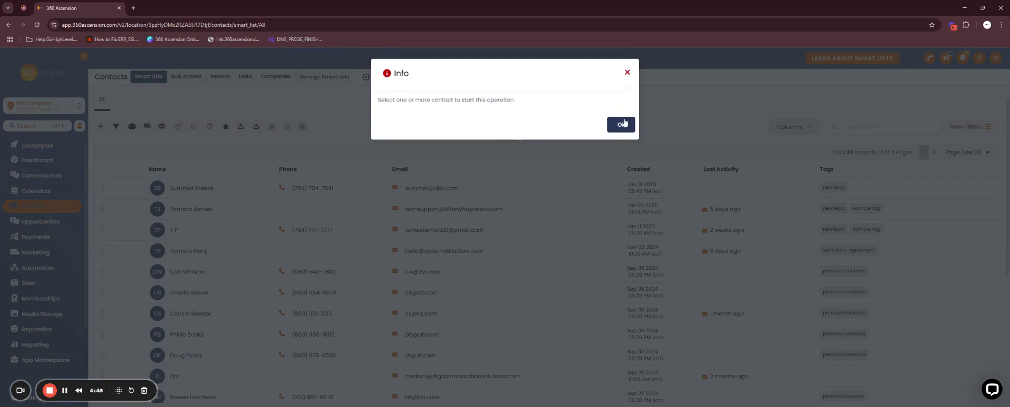
{"action": "left_click", "coordinate": [627, 73]}
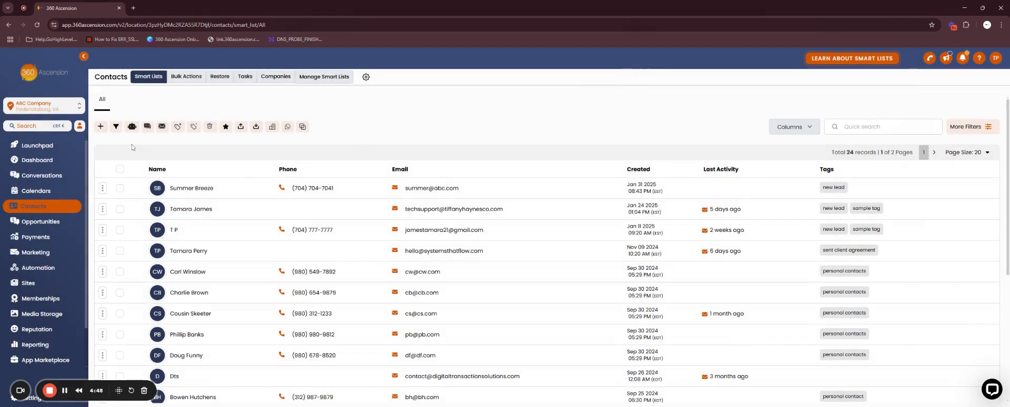
Tick the checkboxes of the first ten contacts in the list
{"action": "left_click", "coordinate": [120, 188]}
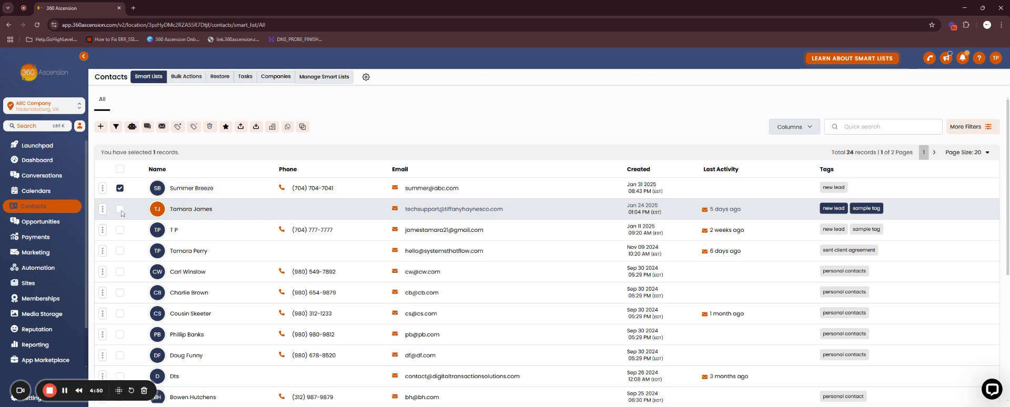
{"action": "left_click", "coordinate": [120, 209]}
{"action": "left_click", "coordinate": [120, 230]}
{"action": "left_click", "coordinate": [120, 251]}
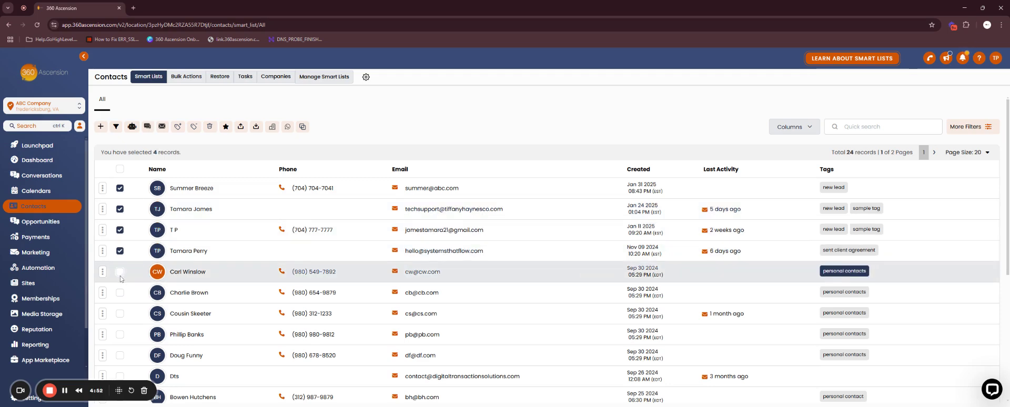
{"action": "left_click", "coordinate": [120, 271]}
{"action": "left_click", "coordinate": [120, 292]}
{"action": "left_click", "coordinate": [119, 313]}
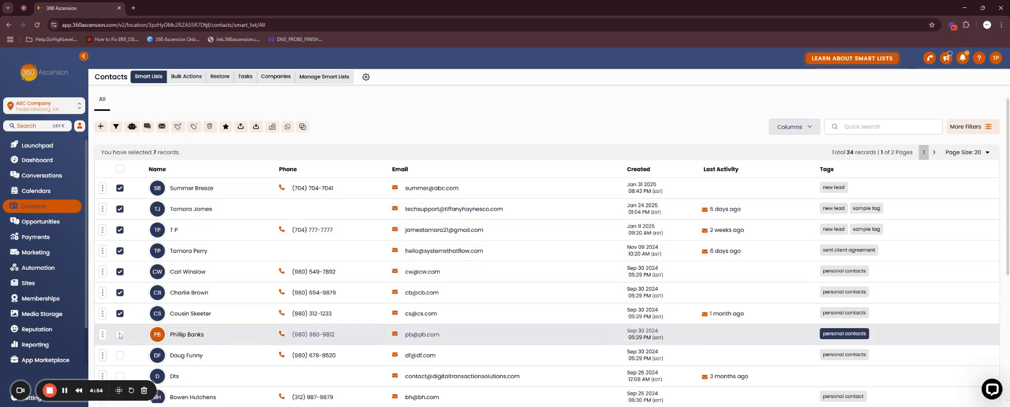
{"action": "left_click", "coordinate": [120, 335]}
{"action": "left_click", "coordinate": [120, 355]}
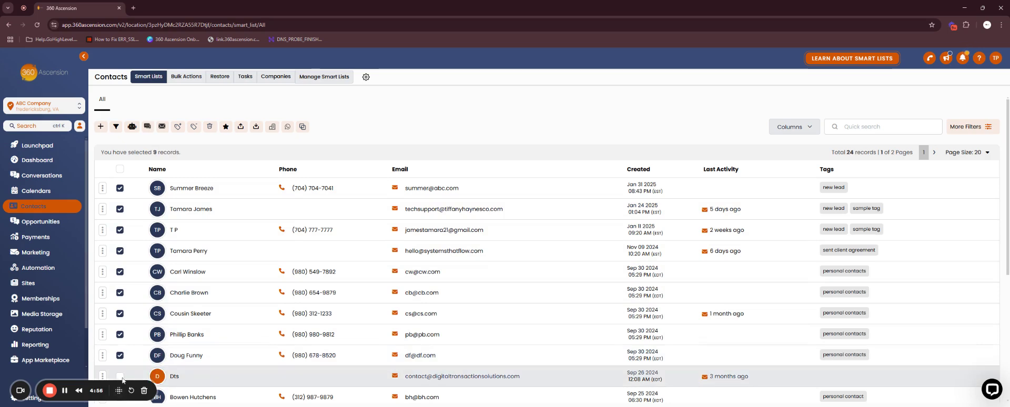
{"action": "left_click", "coordinate": [120, 376]}
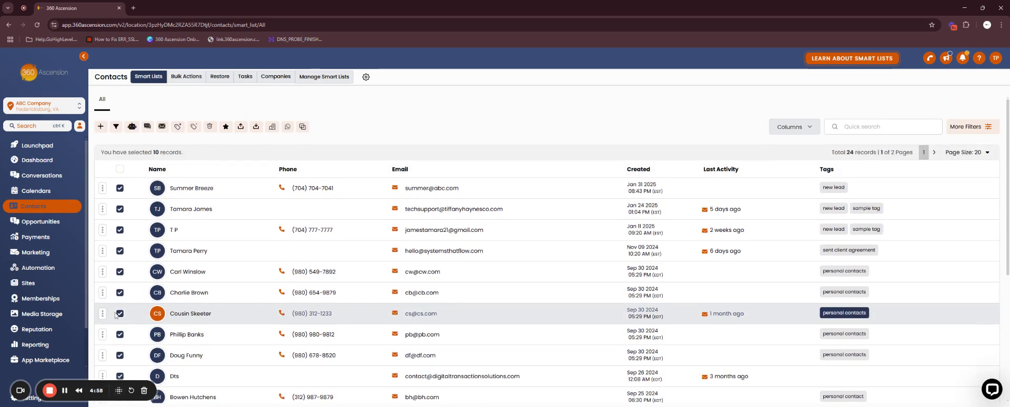
Tick four more contacts lower down, then the header checkbox to select all 20
{"action": "scroll", "coordinate": [116, 315], "scroll_direction": "down", "scroll_amount": 3}
{"action": "left_click", "coordinate": [120, 281]}
{"action": "left_click", "coordinate": [120, 259]}
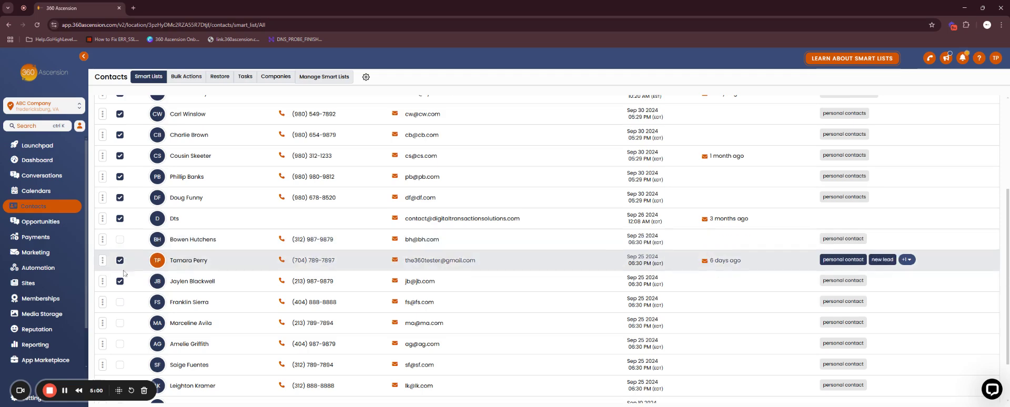
{"action": "left_click", "coordinate": [120, 240]}
{"action": "left_click", "coordinate": [120, 302]}
{"action": "scroll", "coordinate": [120, 305], "scroll_direction": "up", "scroll_amount": 3}
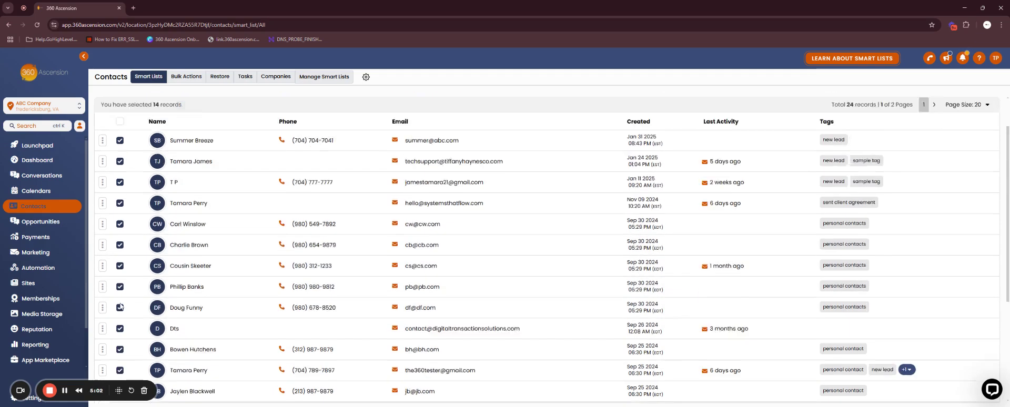
{"action": "scroll", "coordinate": [120, 308], "scroll_direction": "up", "scroll_amount": 1}
{"action": "left_click", "coordinate": [120, 168]}
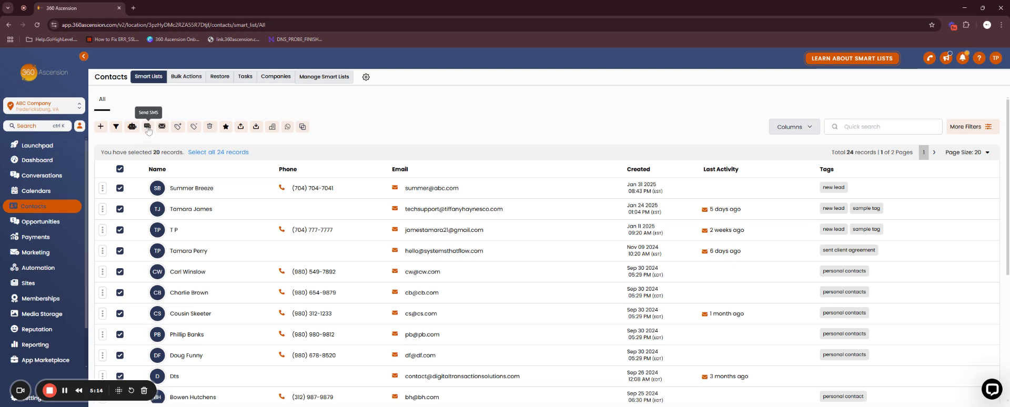
Start a bulk SMS to the 20 selected contacts from the only available number
{"action": "left_click", "coordinate": [147, 127]}
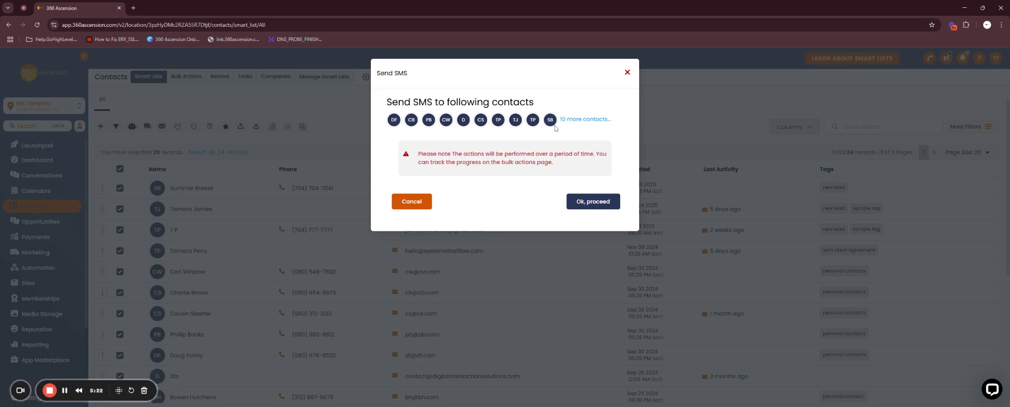
{"action": "left_click", "coordinate": [592, 203]}
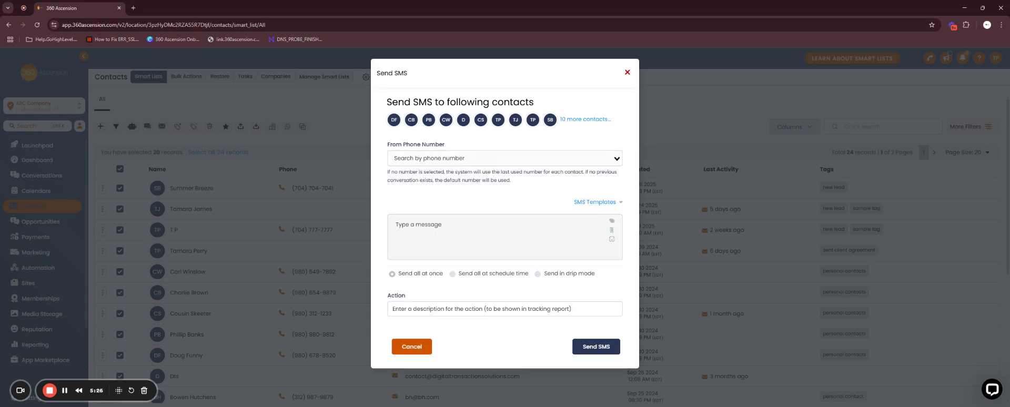
{"action": "left_click", "coordinate": [447, 158]}
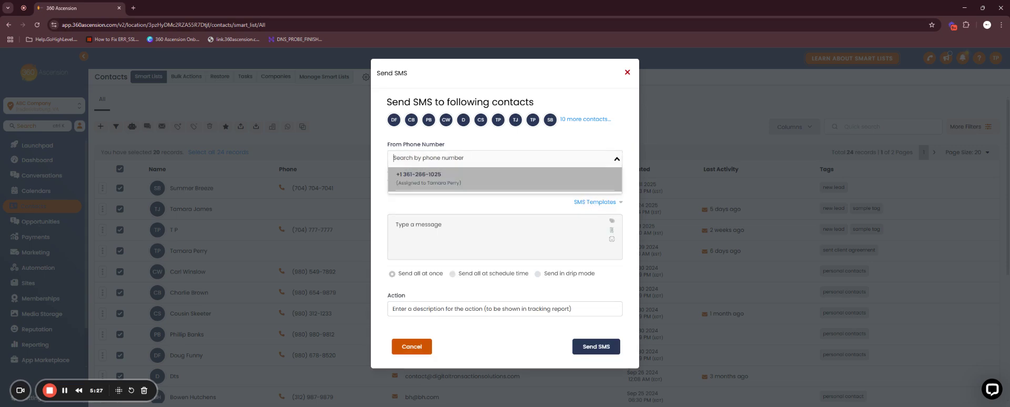
{"action": "left_click", "coordinate": [439, 179]}
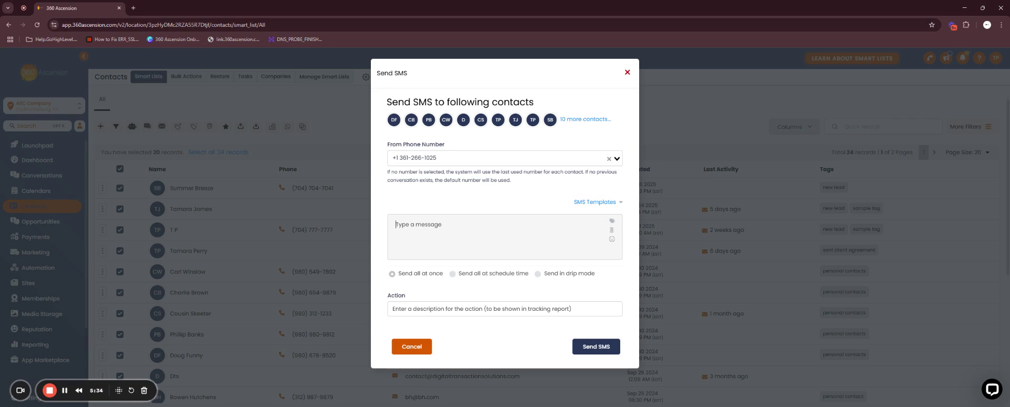
Write 'Hello {{contact.name}}, this is a sample sms.' using Contact Full Name, and schedule sending
{"action": "type", "text": "Hello"}
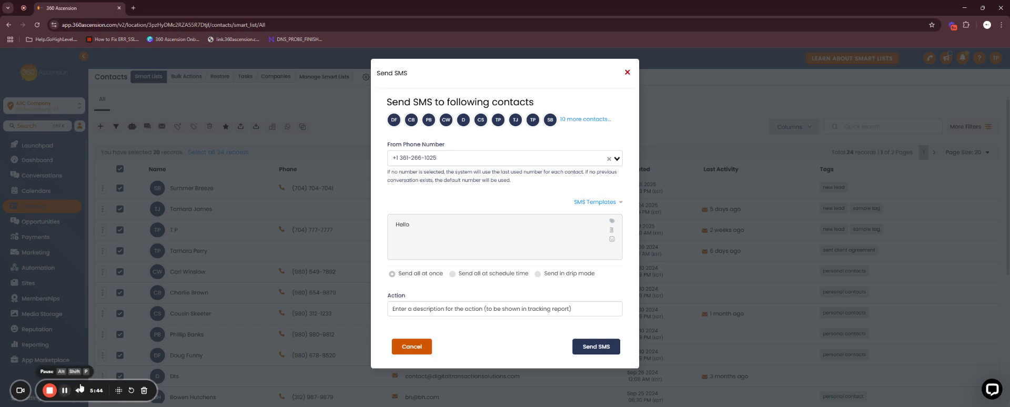
{"action": "left_click", "coordinate": [612, 222]}
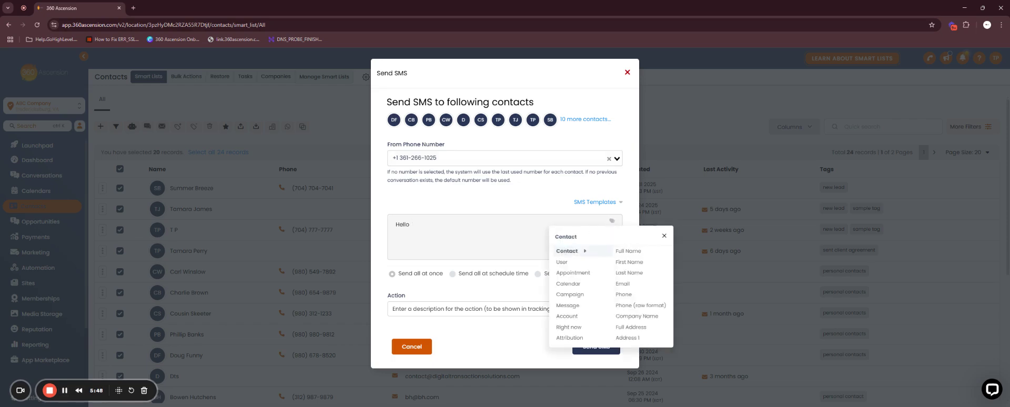
{"action": "left_click", "coordinate": [611, 222]}
{"action": "left_click", "coordinate": [612, 222]}
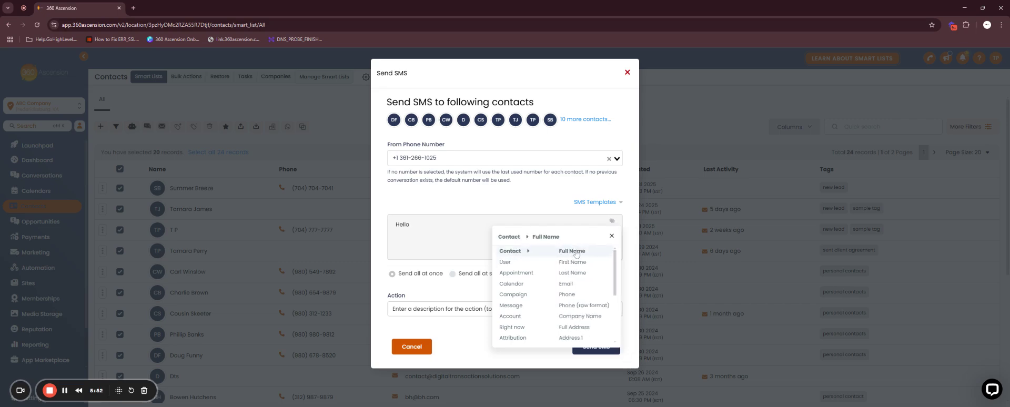
{"action": "left_click", "coordinate": [576, 252]}
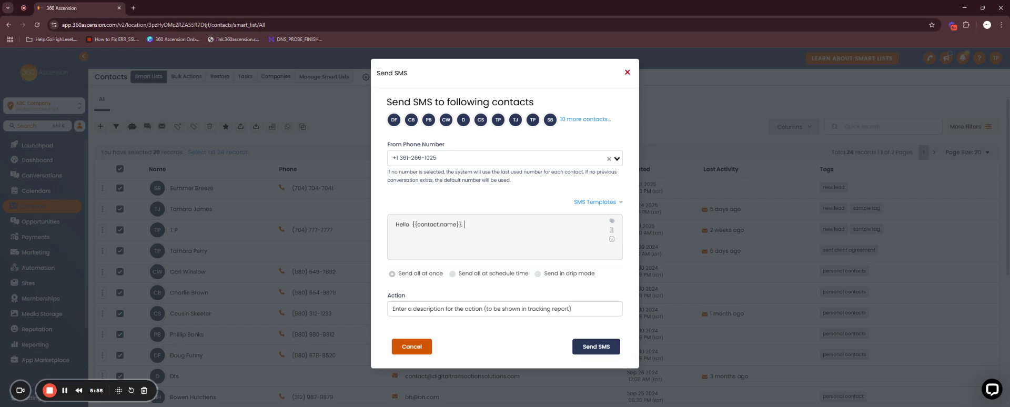
{"action": "type", "text": ", this is a sa"}
{"action": "type", "text": "mo"}
{"action": "type", "text": "ple"}
{"action": "type", "text": " sms."}
{"action": "left_click", "coordinate": [454, 274]}
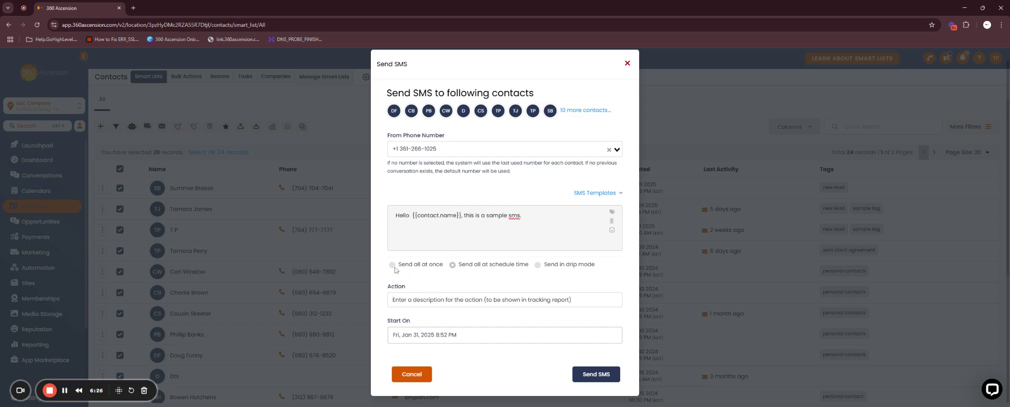
Switch to drip mode with a batch quantity of 10, repeating every 1 day
{"action": "left_click", "coordinate": [536, 266]}
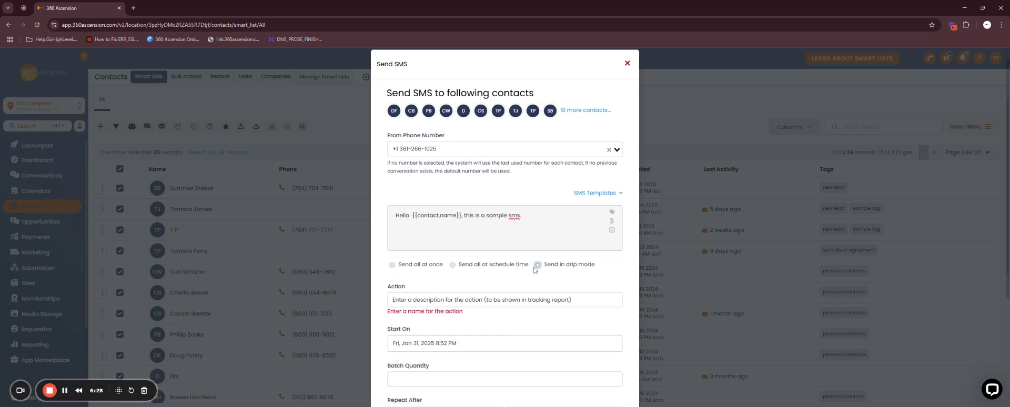
{"action": "scroll", "coordinate": [584, 273], "scroll_direction": "down", "scroll_amount": 2}
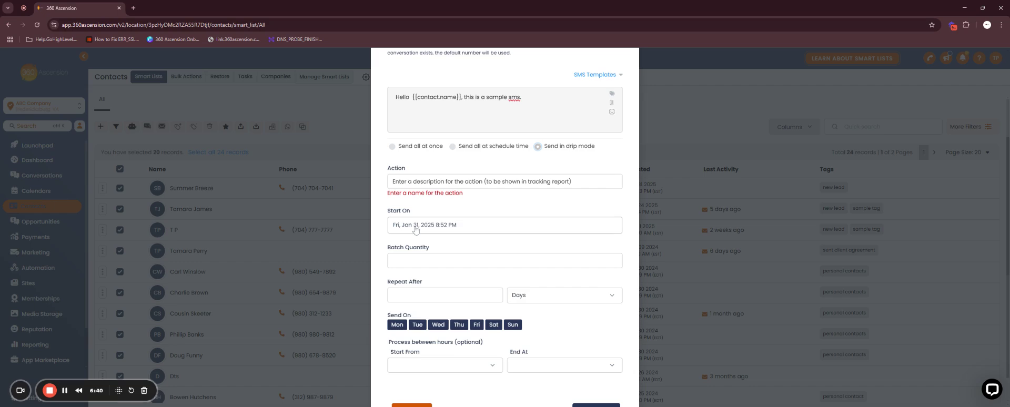
{"action": "left_click", "coordinate": [505, 260]}
{"action": "left_click", "coordinate": [421, 295]}
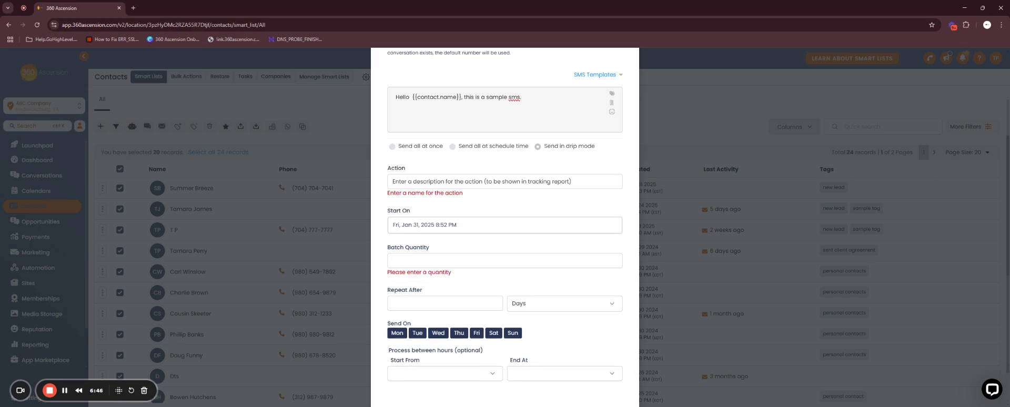
{"action": "left_click", "coordinate": [505, 260]}
{"action": "type", "text": "10"}
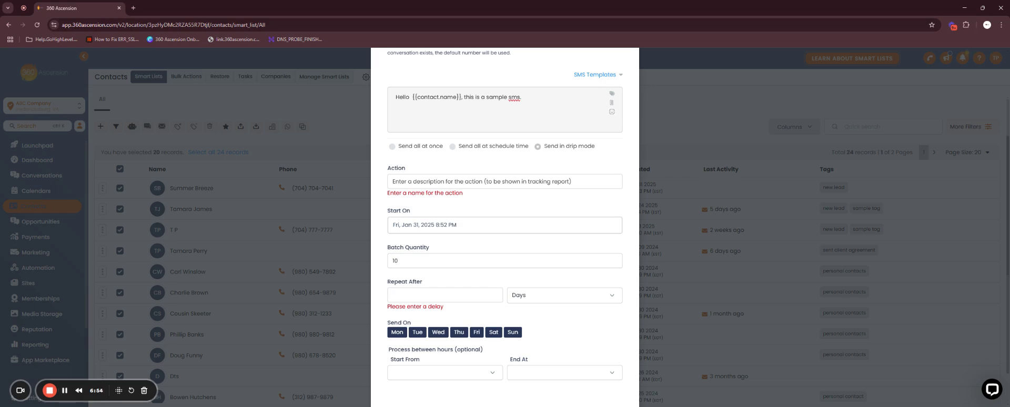
{"action": "type", "text": "2"}
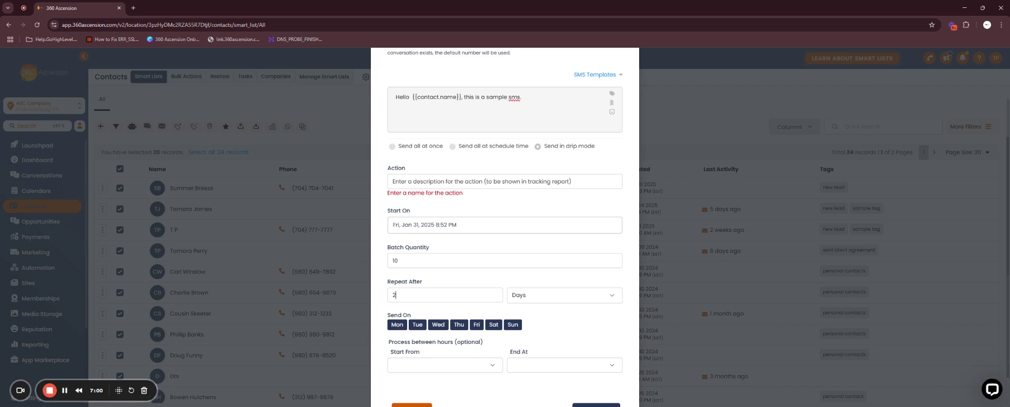
{"action": "key", "text": "ctrl+a"}
{"action": "type", "text": "1"}
Deselect Thursday through Sunday so batches go out Monday to Wednesday only
{"action": "left_click", "coordinate": [457, 326]}
{"action": "left_click", "coordinate": [476, 325]}
{"action": "left_click", "coordinate": [493, 326]}
{"action": "left_click", "coordinate": [514, 326]}
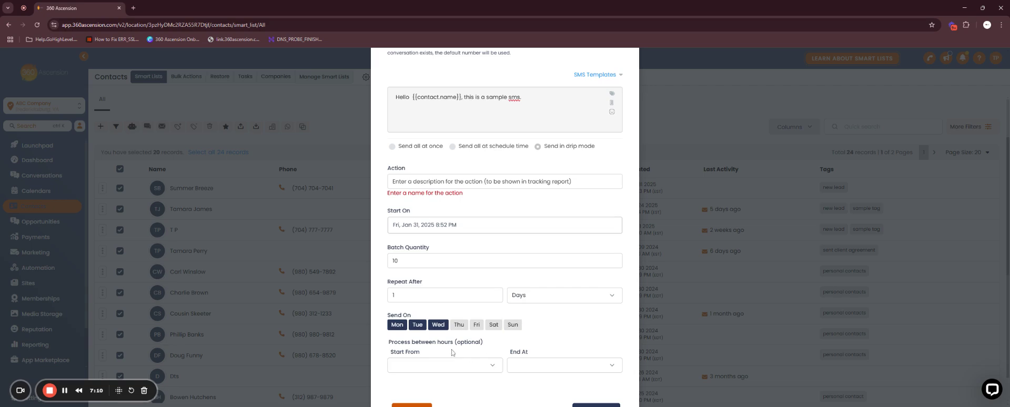
Set the sending window from 08:00 am to 02:00 pm
{"action": "scroll", "coordinate": [453, 353], "scroll_direction": "down", "scroll_amount": 1}
{"action": "left_click", "coordinate": [497, 333]}
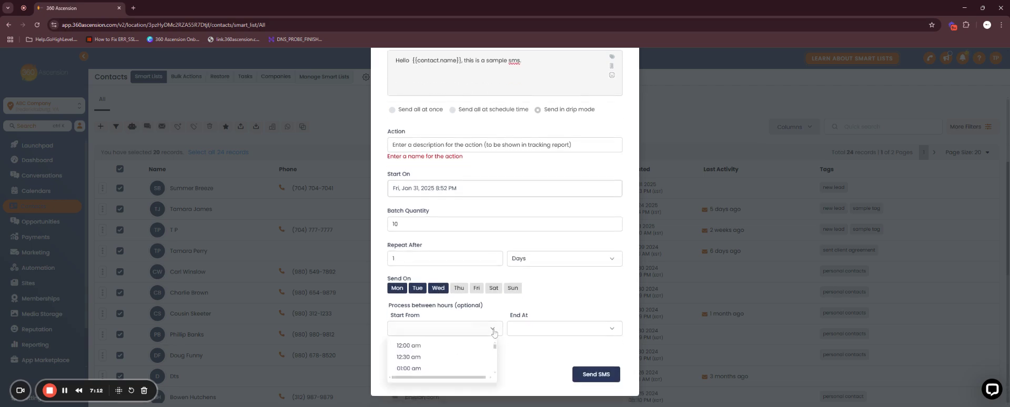
{"action": "scroll", "coordinate": [442, 358], "scroll_direction": "down", "scroll_amount": 3}
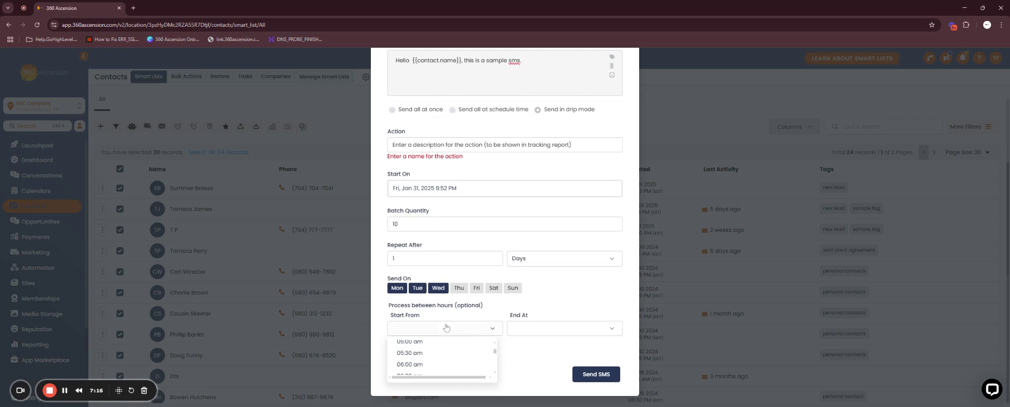
{"action": "scroll", "coordinate": [442, 363], "scroll_direction": "down", "scroll_amount": 3}
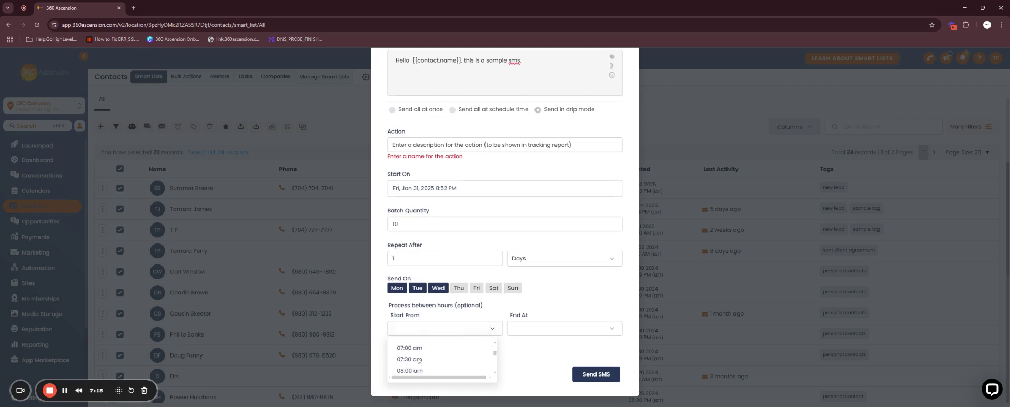
{"action": "left_click", "coordinate": [416, 369]}
{"action": "left_click", "coordinate": [532, 332]}
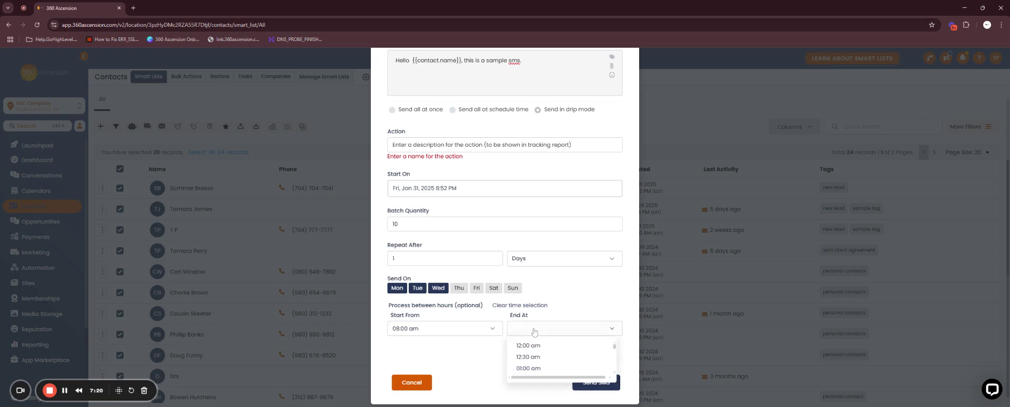
{"action": "scroll", "coordinate": [530, 352], "scroll_direction": "down", "scroll_amount": 3}
{"action": "scroll", "coordinate": [530, 354], "scroll_direction": "down", "scroll_amount": 6}
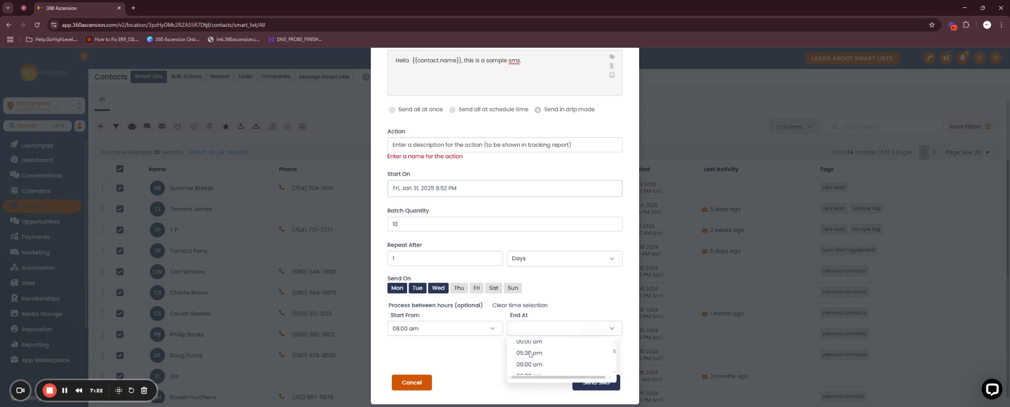
{"action": "left_click", "coordinate": [529, 352]}
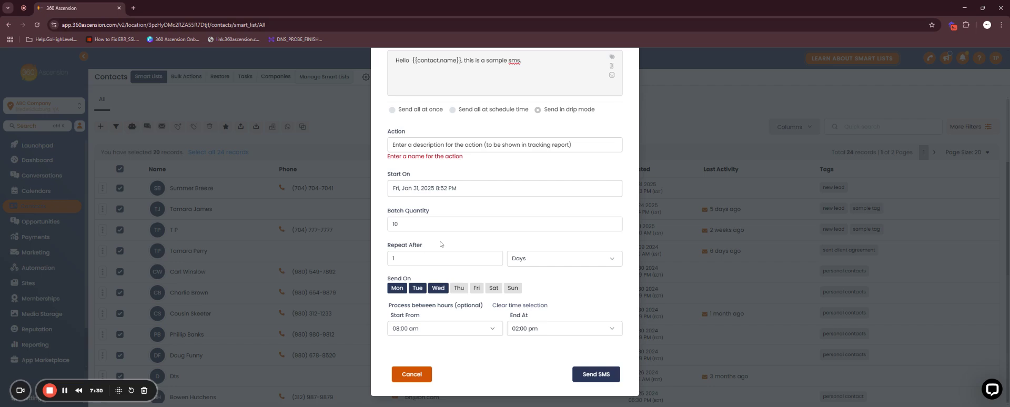
Change the drip batch quantity from 10 to 5
{"action": "double_click", "coordinate": [395, 224]}
{"action": "type", "text": "5"}
{"action": "scroll", "coordinate": [502, 261], "scroll_direction": "up", "scroll_amount": 1}
{"action": "scroll", "coordinate": [502, 261], "scroll_direction": "up", "scroll_amount": 2}
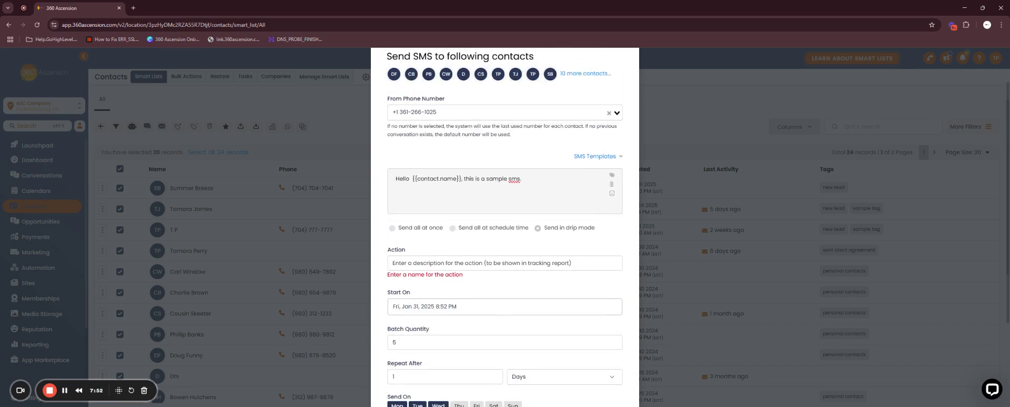
Name the action 'sample text message' and keep Saturday excluded from sending days
{"action": "left_click", "coordinate": [501, 263]}
{"action": "type", "text": "s"}
{"action": "key", "text": "BackSpace"}
{"action": "type", "text": "sa"}
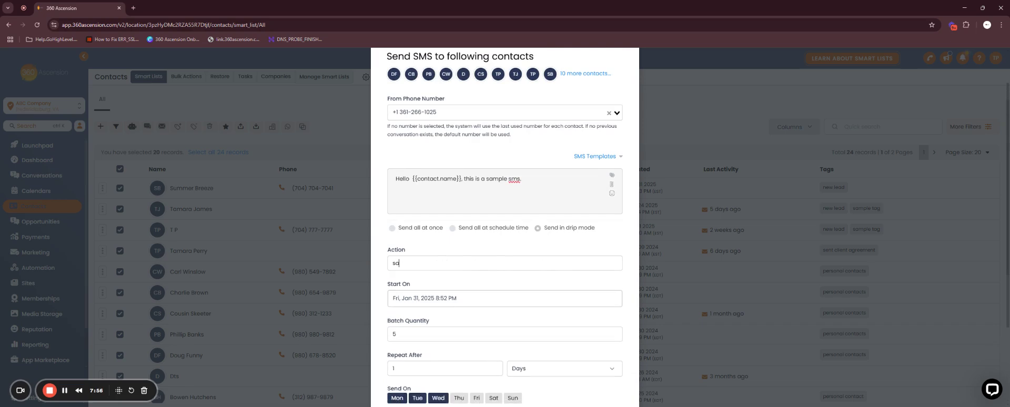
{"action": "type", "text": "mple text message"}
{"action": "scroll", "coordinate": [480, 295], "scroll_direction": "down", "scroll_amount": 2}
{"action": "left_click", "coordinate": [499, 288]}
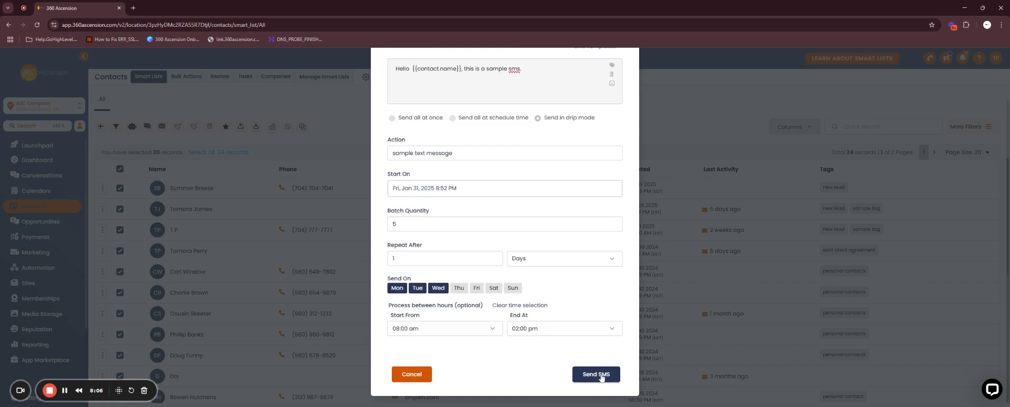
{"action": "scroll", "coordinate": [547, 368], "scroll_direction": "up", "scroll_amount": 3}
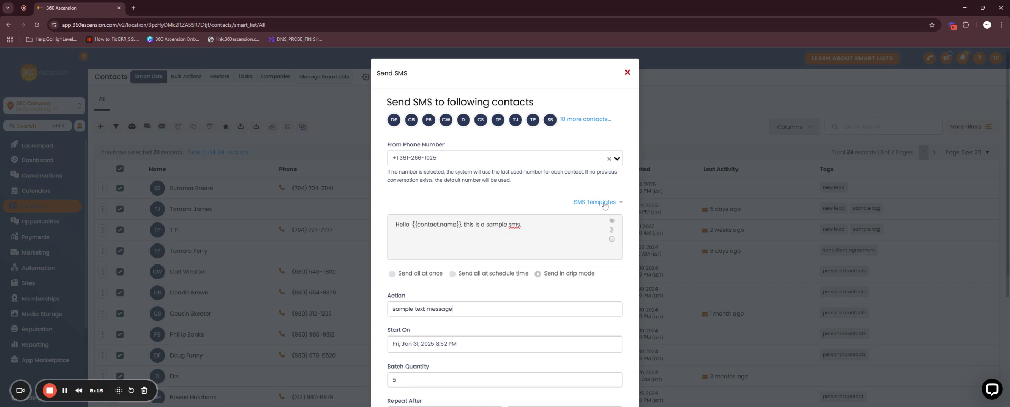
{"action": "left_click", "coordinate": [604, 204]}
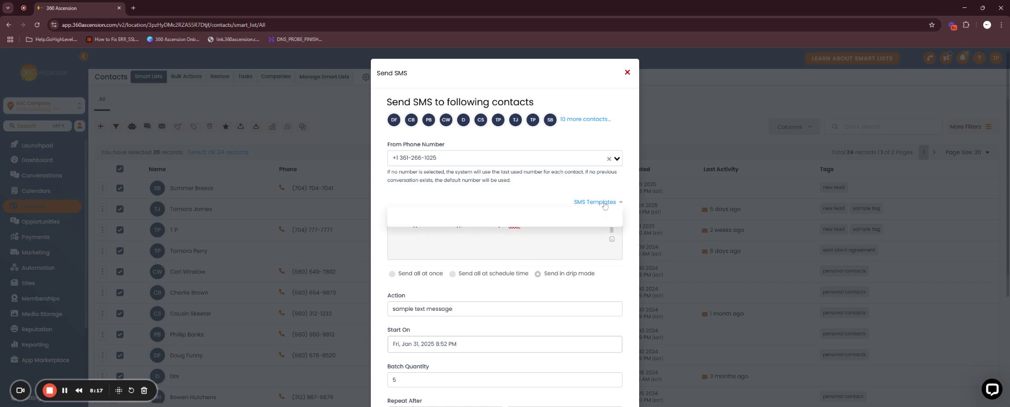
{"action": "left_click", "coordinate": [561, 200]}
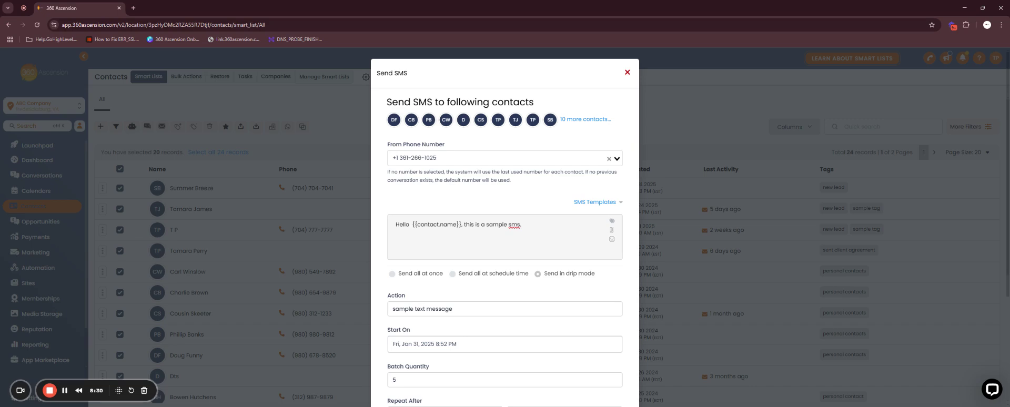
{"action": "scroll", "coordinate": [536, 206], "scroll_direction": "down", "scroll_amount": 3}
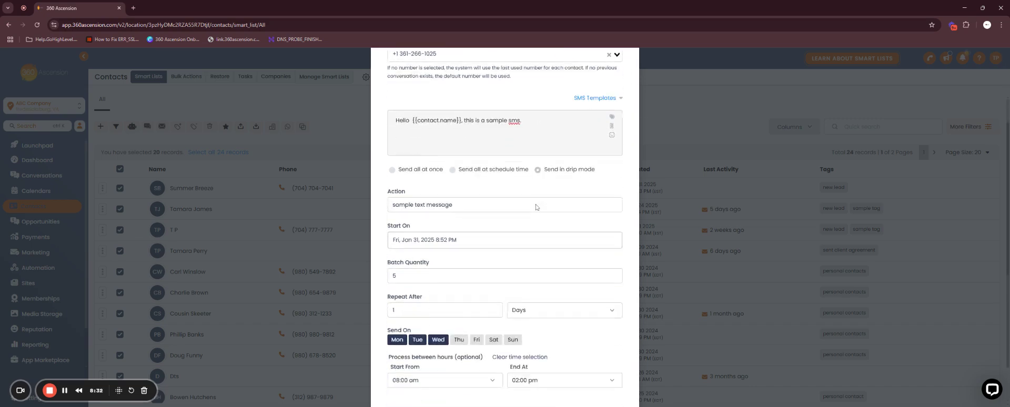